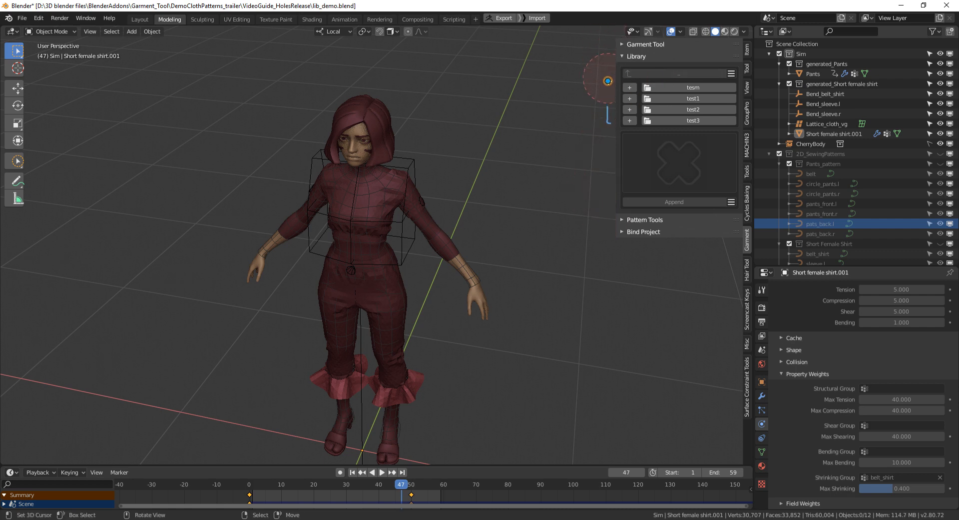
Search the add-on preferences for "ga" and check the library path set for the Garment Tool add-on
left_click_drag(615, 131, 605, 137)
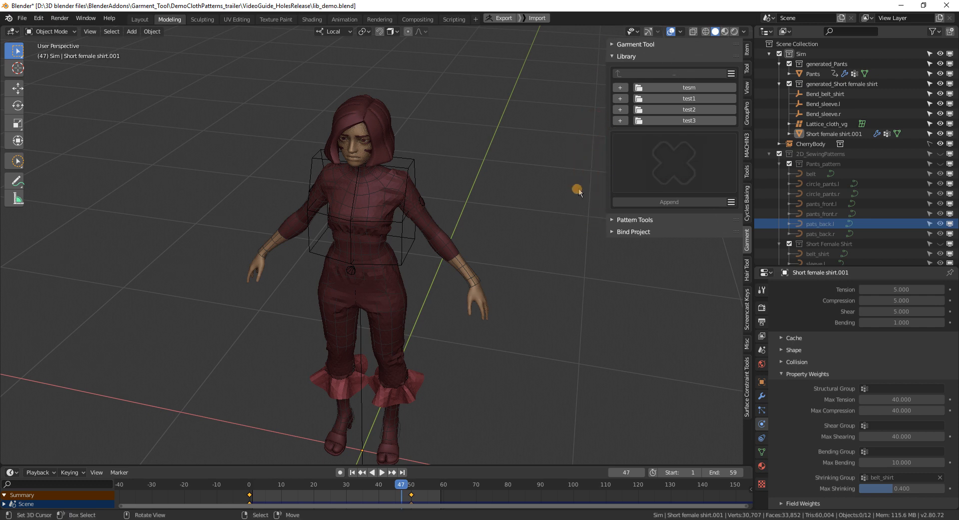
left_click(492, 207)
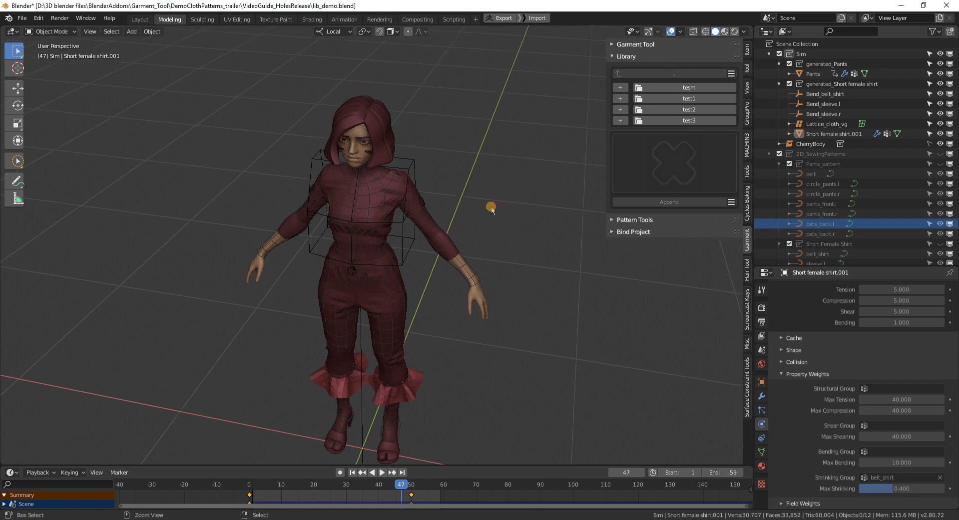
key("ctrl+alt+u")
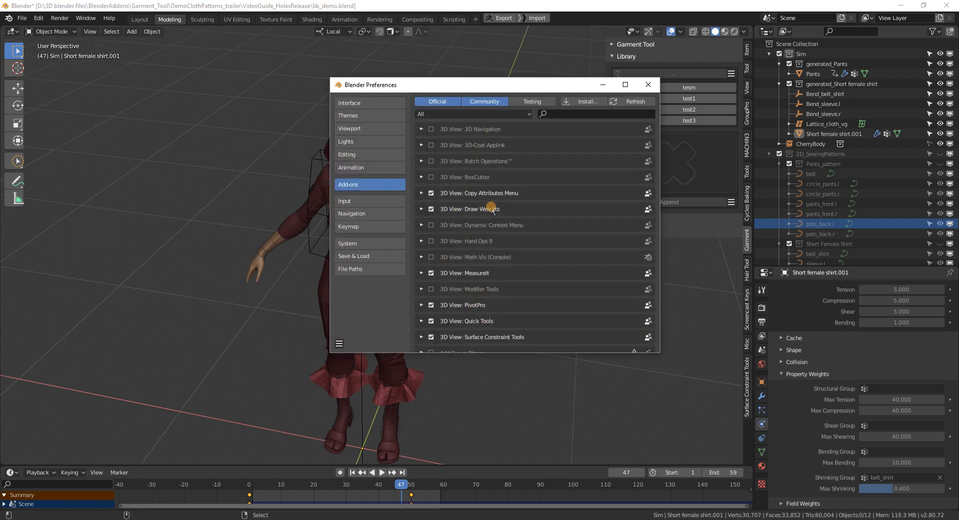
left_click(555, 113)
left_click(562, 120)
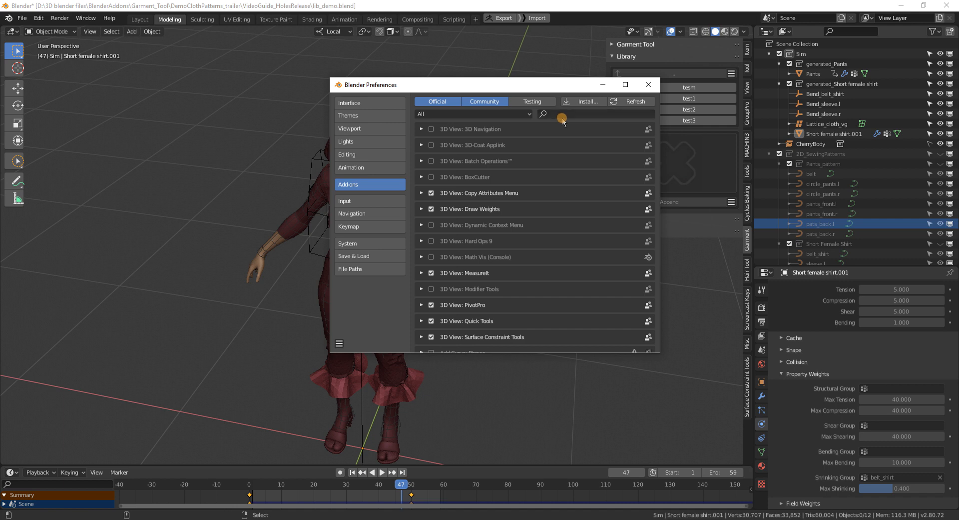
left_click(558, 113)
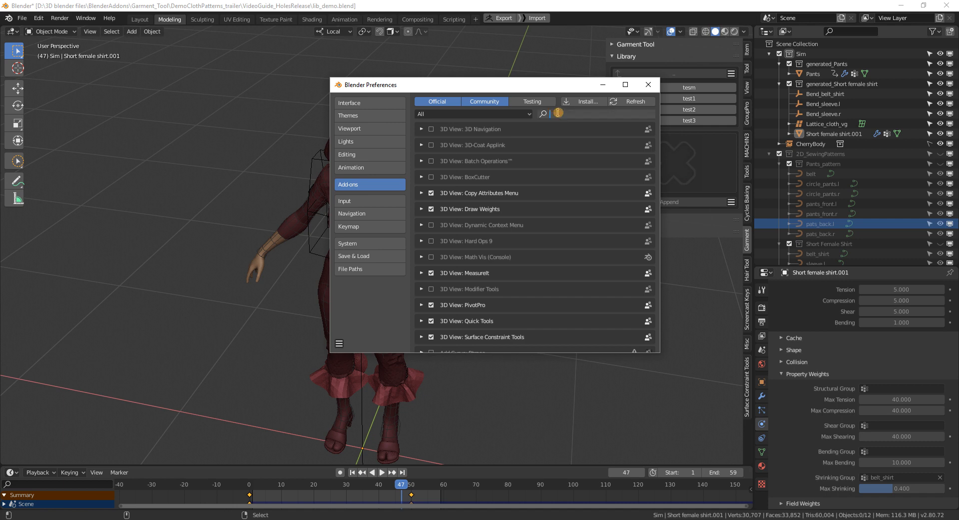
type("ga")
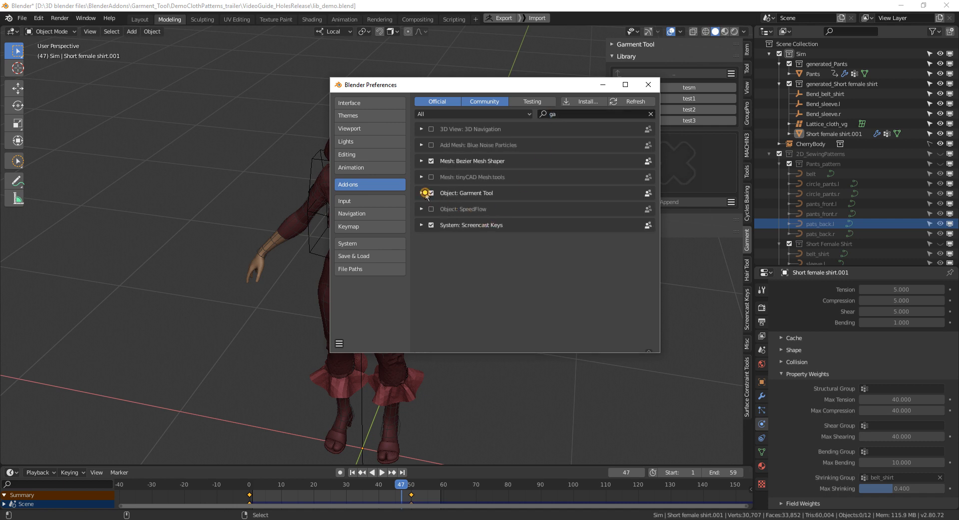
left_click(421, 193)
scroll(594, 285, "down", 1)
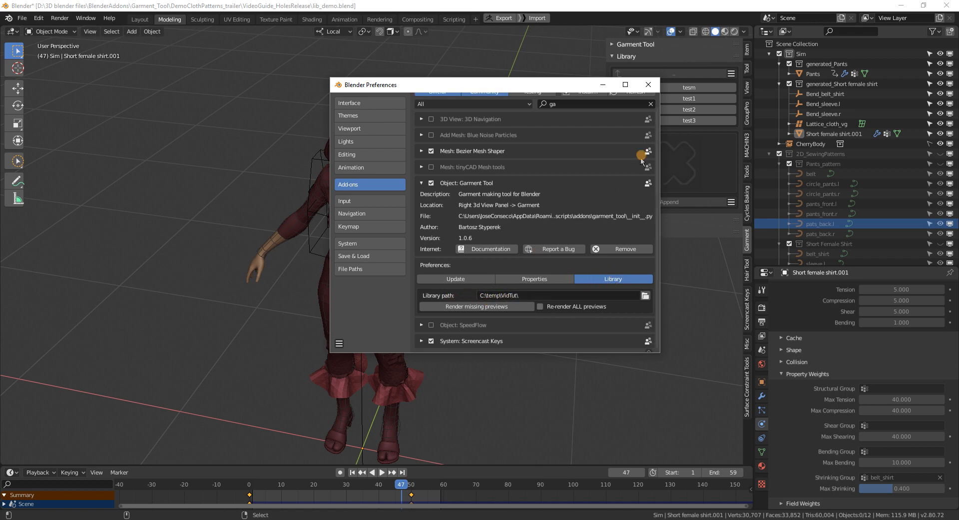
left_click(649, 85)
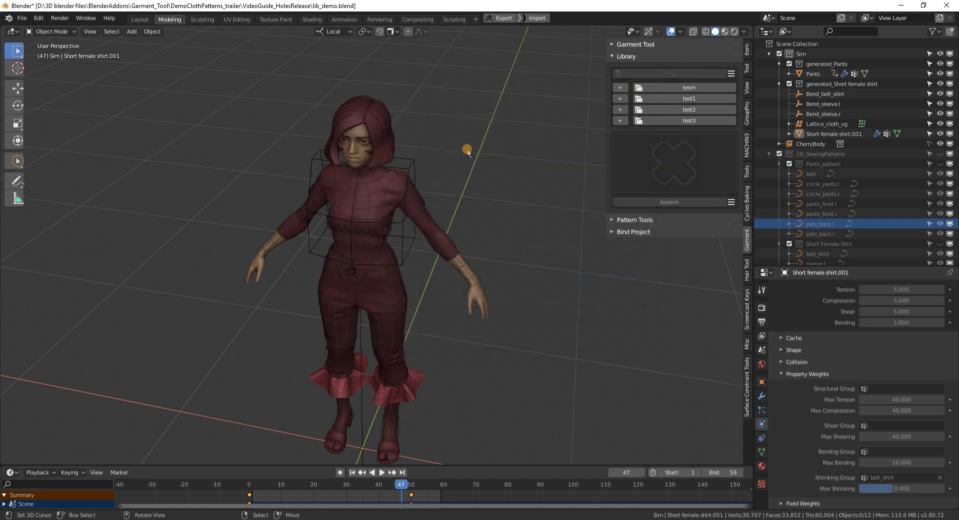
Browse the test1, test2 and test3 categories of the garment library and return to its root
middle_click_drag(467, 150, 594, 134)
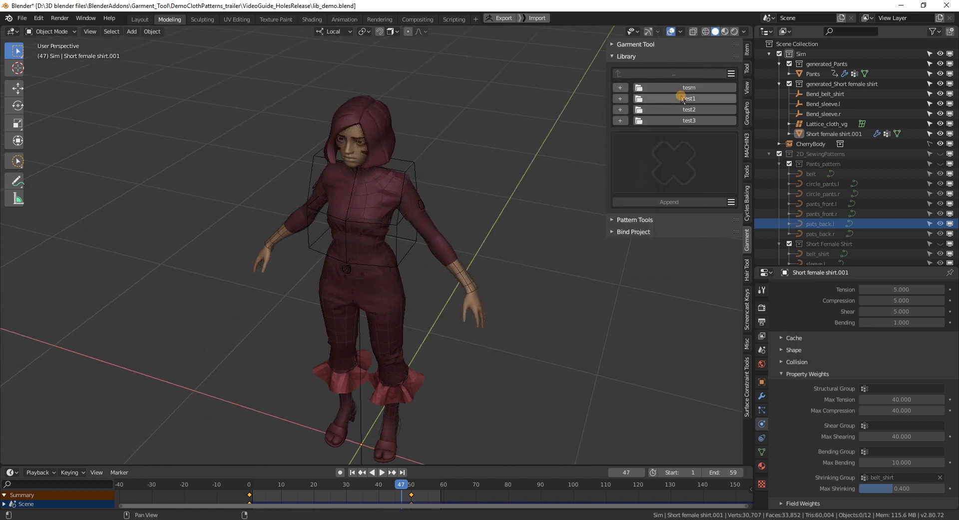
left_click(683, 100)
left_click(619, 74)
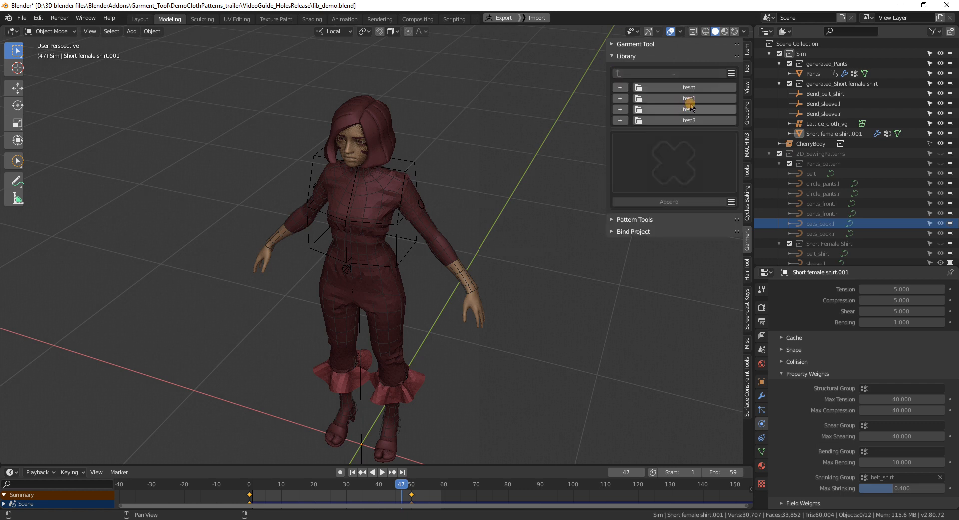
left_click(689, 101)
left_click(619, 74)
left_click(684, 109)
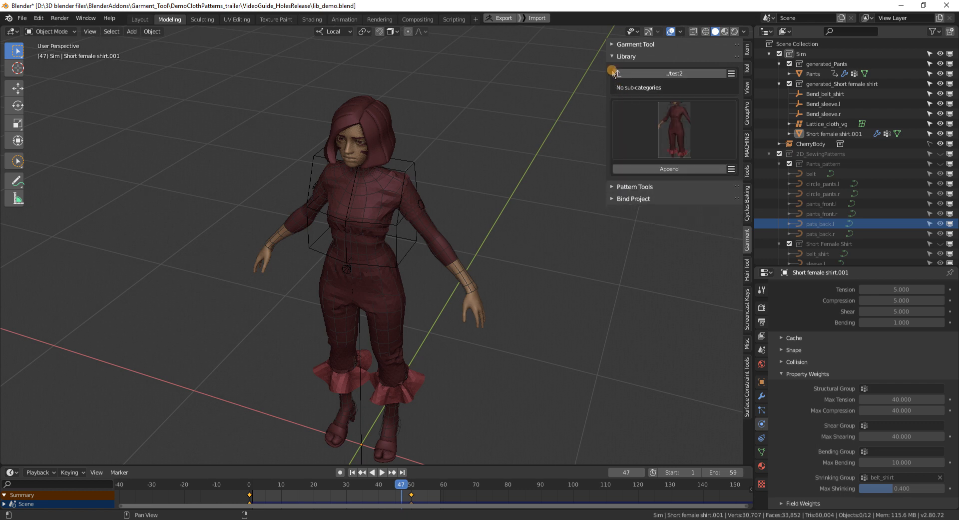
left_click(615, 73)
left_click(682, 124)
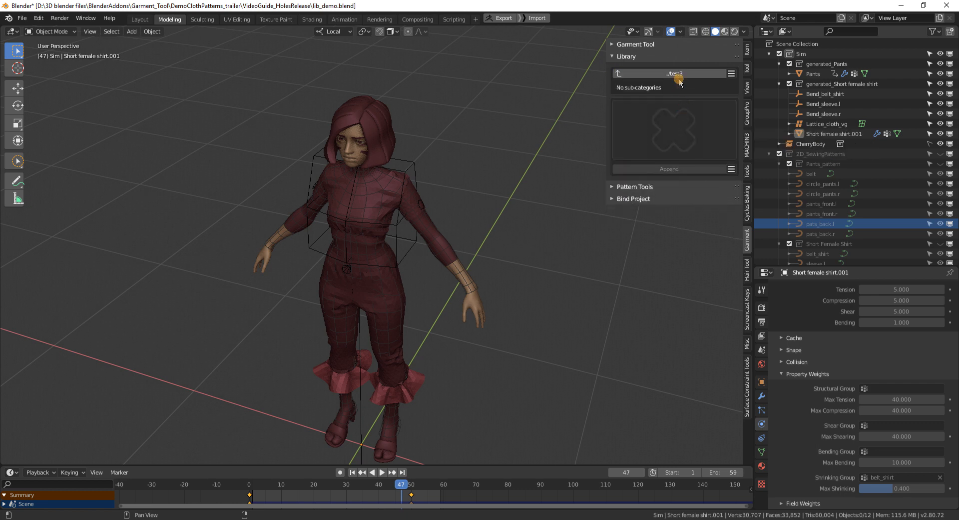
left_click(662, 73)
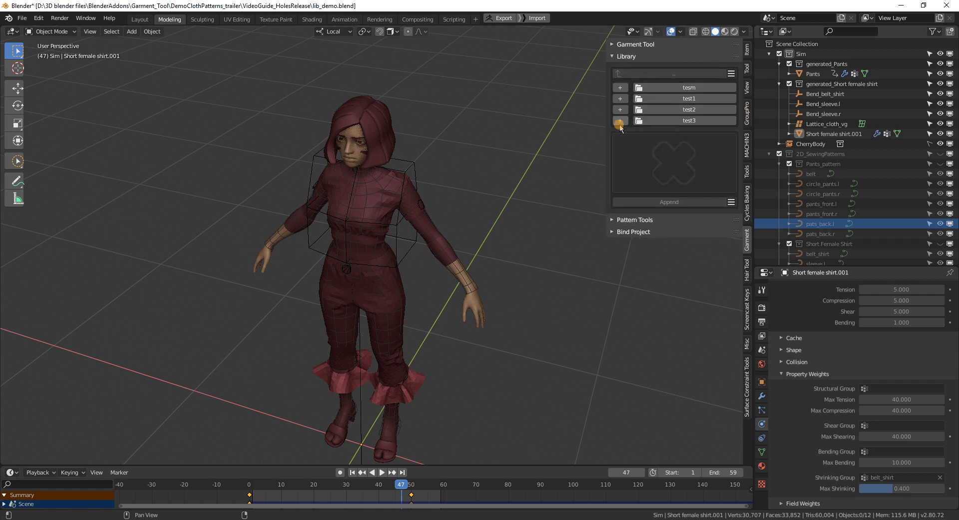
Delete the tesm, test1 and test2 categories together from the garment library
left_click(620, 89)
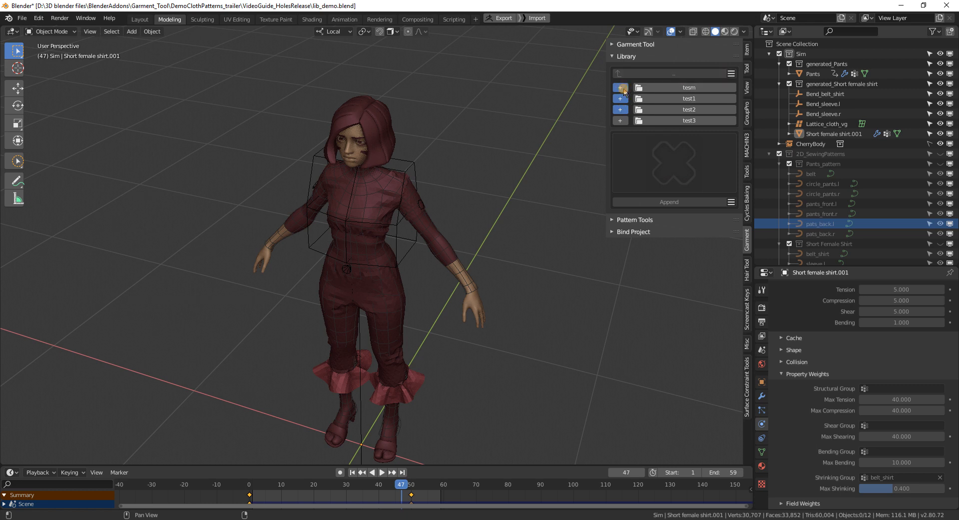
left_click(731, 74)
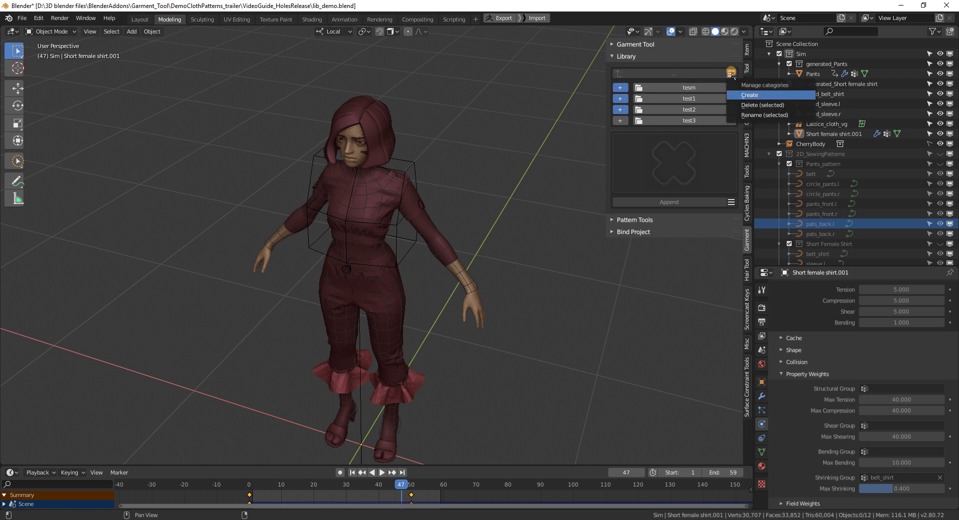
left_click(747, 106)
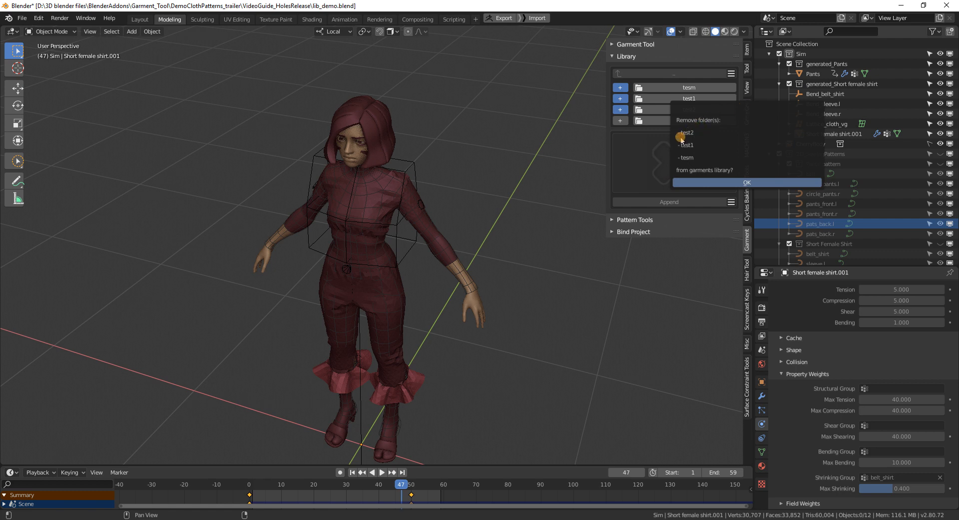
left_click(711, 181)
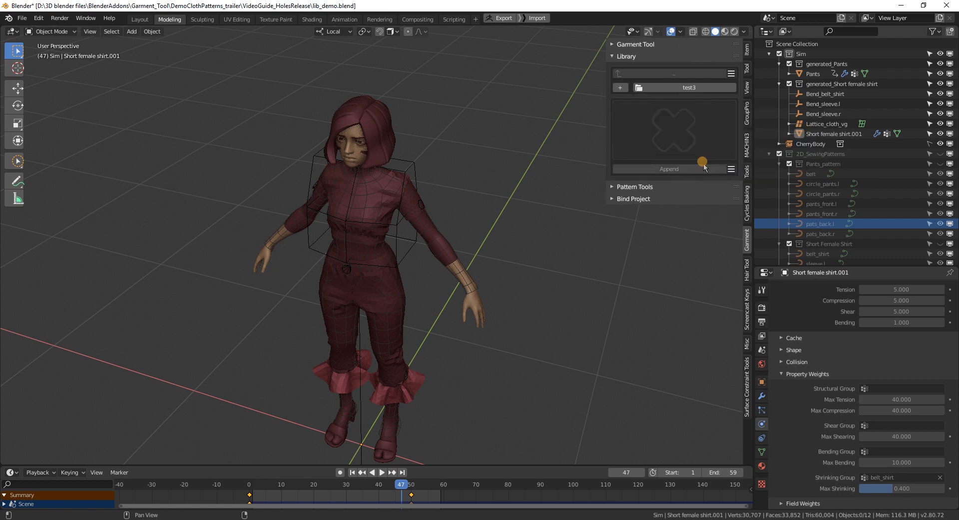
Delete the remaining test3 category from the garment library
left_click(733, 74)
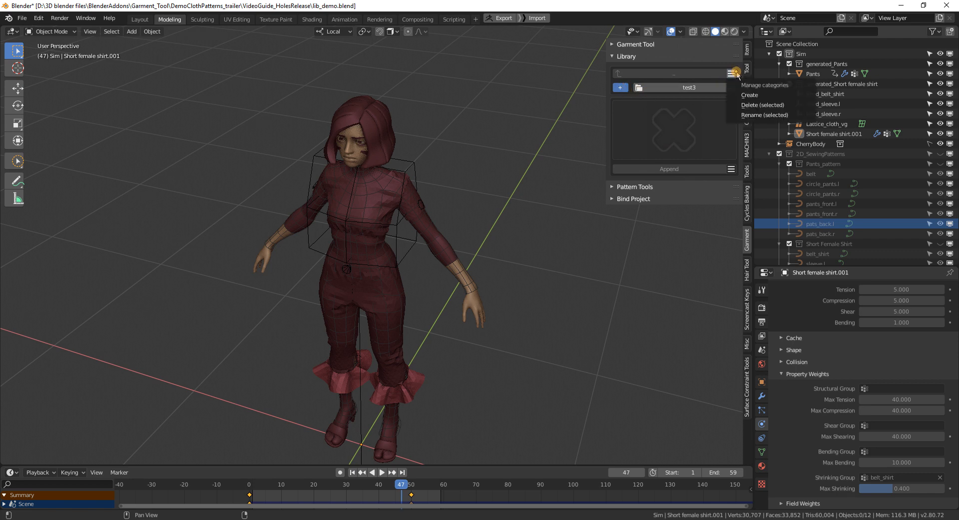
left_click(743, 105)
left_click(727, 159)
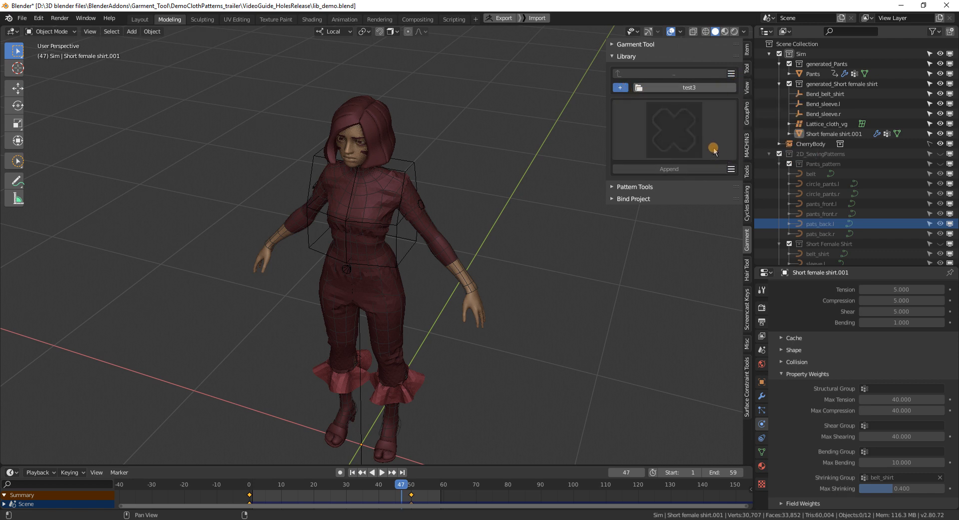
left_click(730, 75)
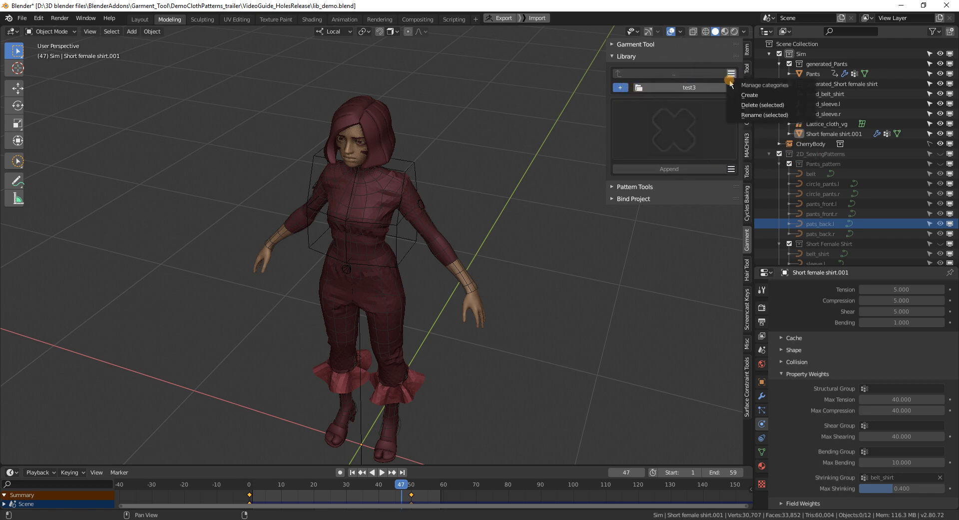
left_click(746, 105)
left_click(721, 151)
middle_click_drag(538, 129, 687, 89)
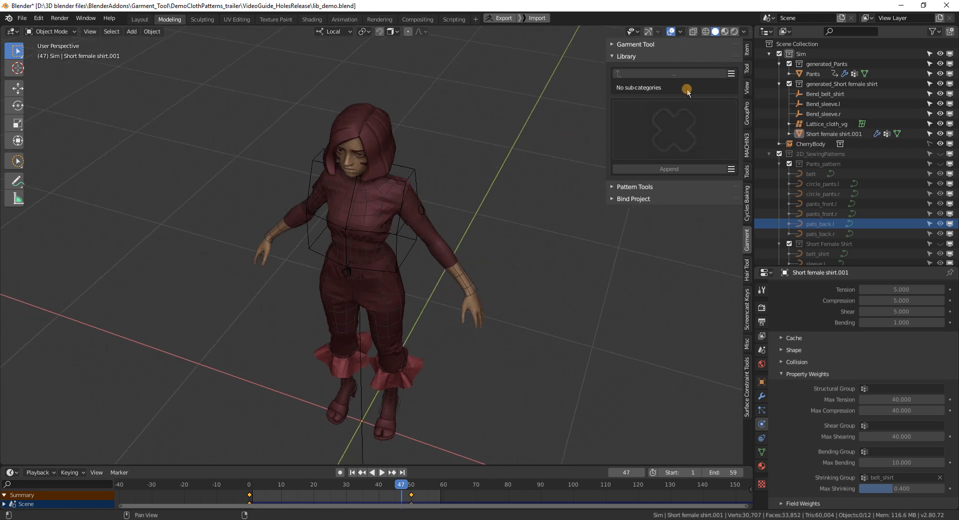
Create a new category named test1 at the root of the garment library
left_click(732, 75)
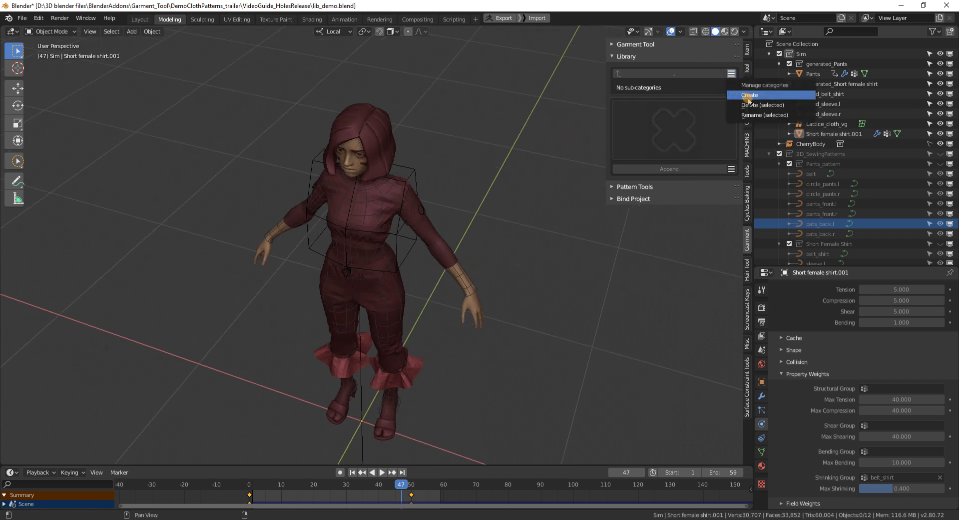
left_click(749, 95)
left_click(731, 118)
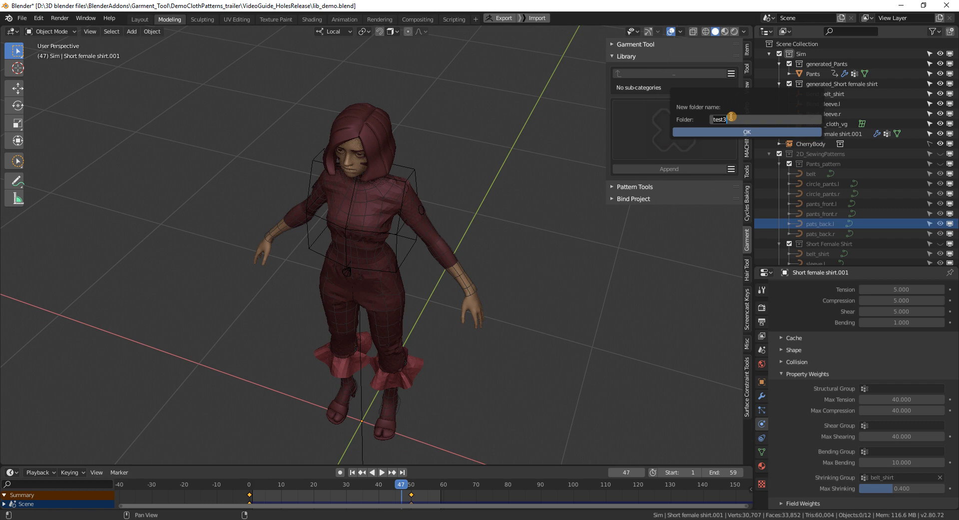
left_click(732, 131)
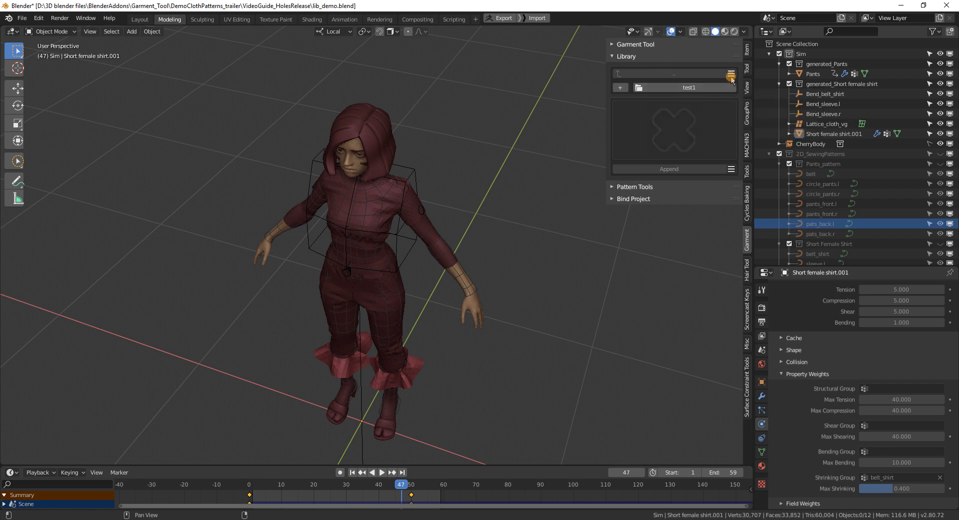
Create a second root category named test2 in the garment library
left_click(732, 75)
left_click(748, 95)
left_click(724, 120)
type("test")
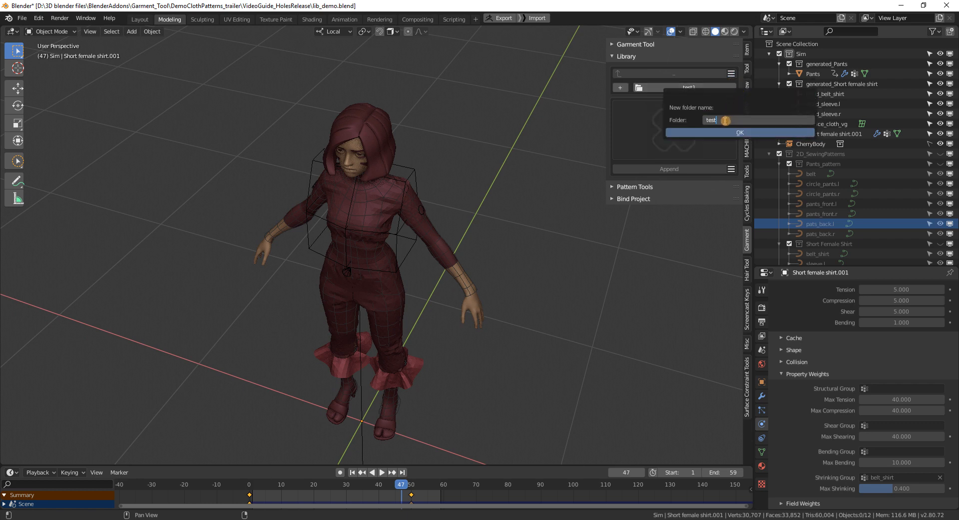
type("2")
left_click(726, 131)
left_click(732, 73)
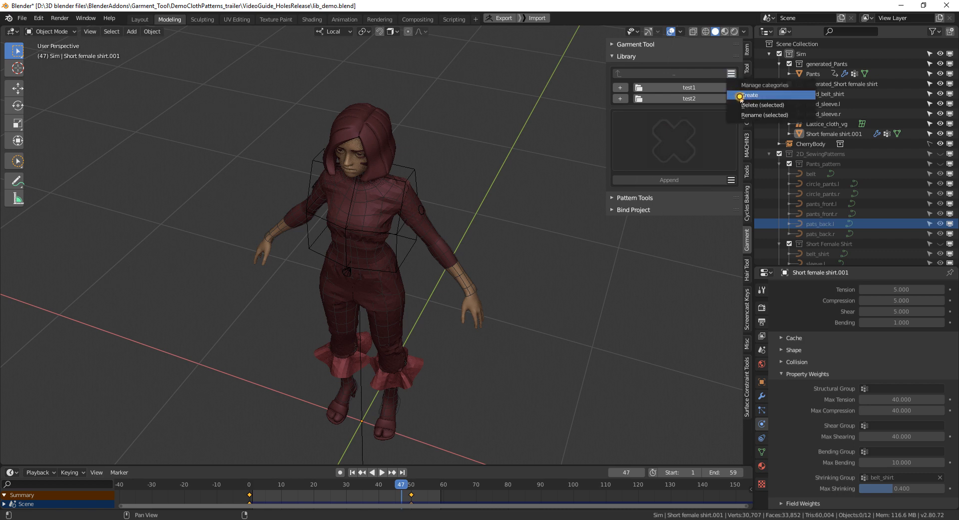
left_click(748, 95)
left_click(724, 122)
key("Escape")
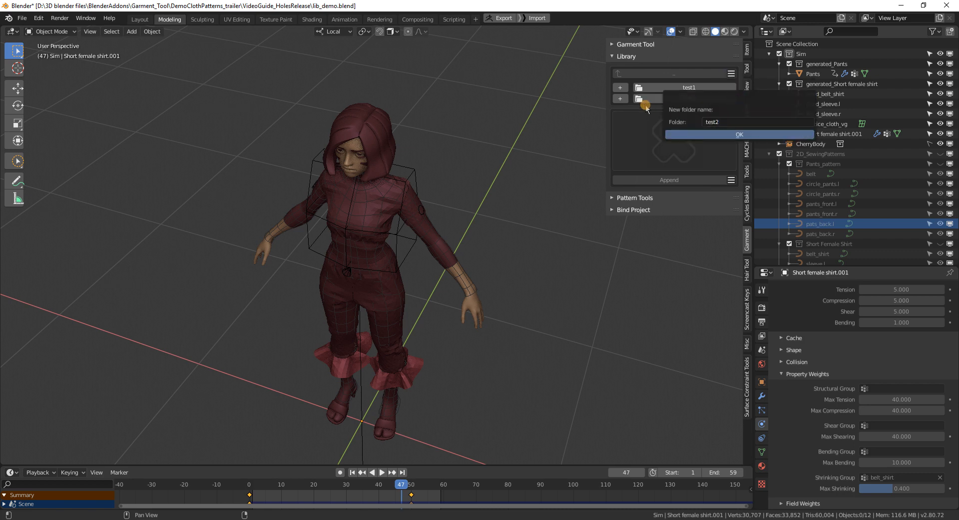
key("Escape")
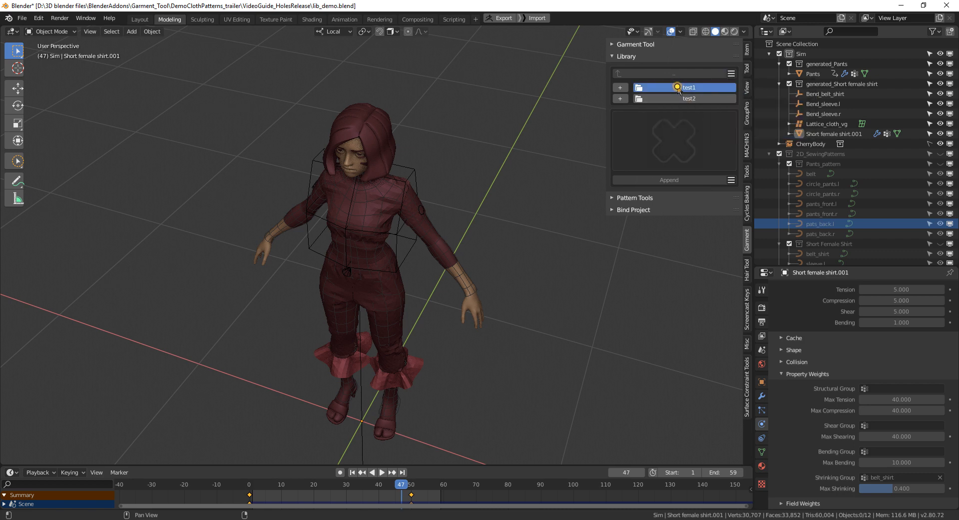
Create a subcategory named sub1 inside the test1 category and open it
left_click(678, 88)
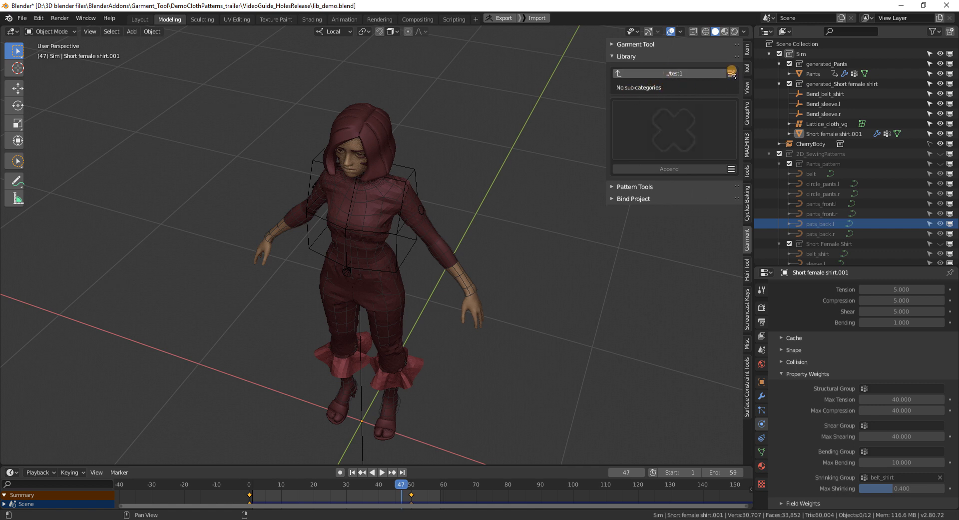
left_click(731, 73)
left_click(741, 95)
left_click(729, 117)
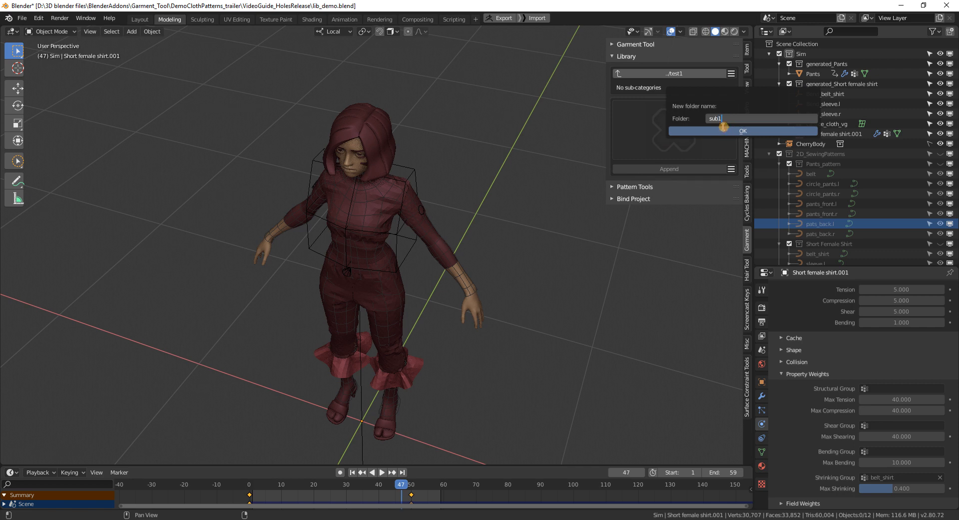
left_click(723, 129)
left_click(676, 89)
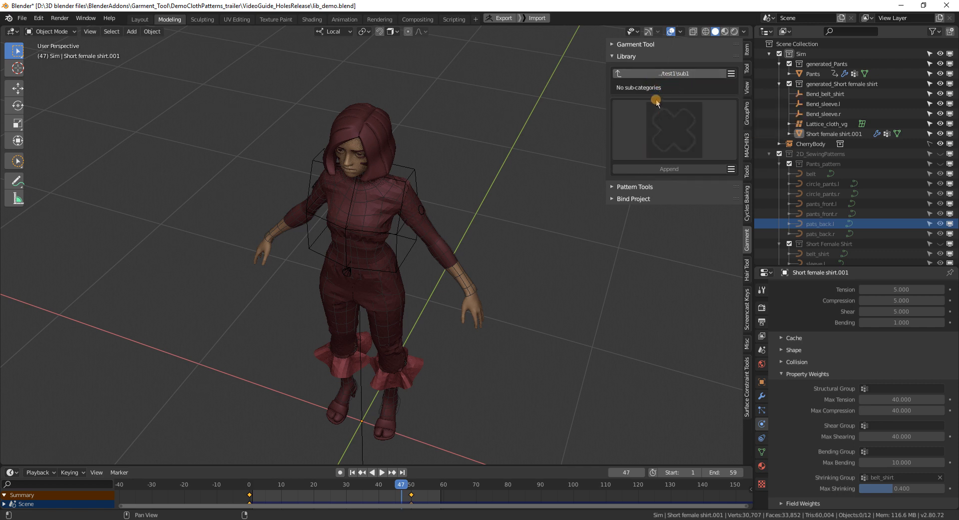
Bring up the preset management options for test1\sub1, including the one for storing a preset
middle_click_drag(413, 194, 414, 161)
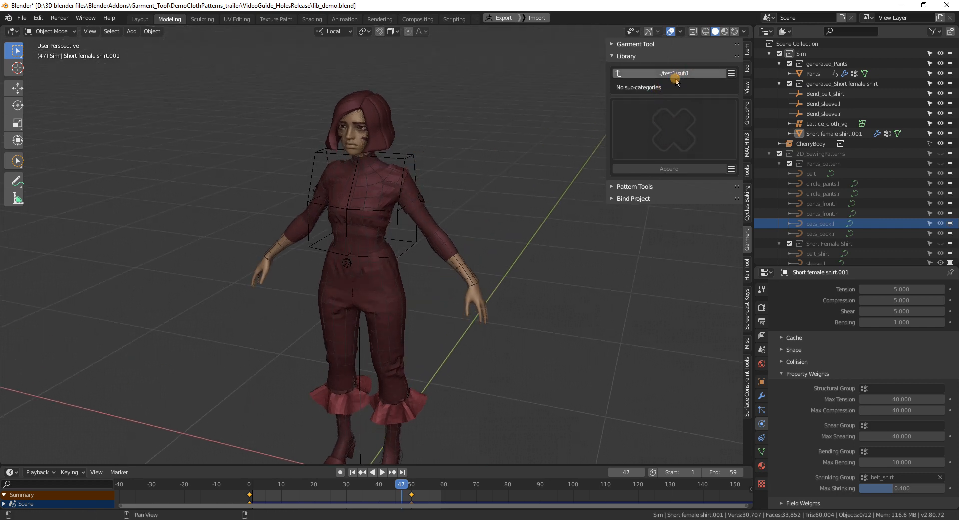
left_click(732, 171)
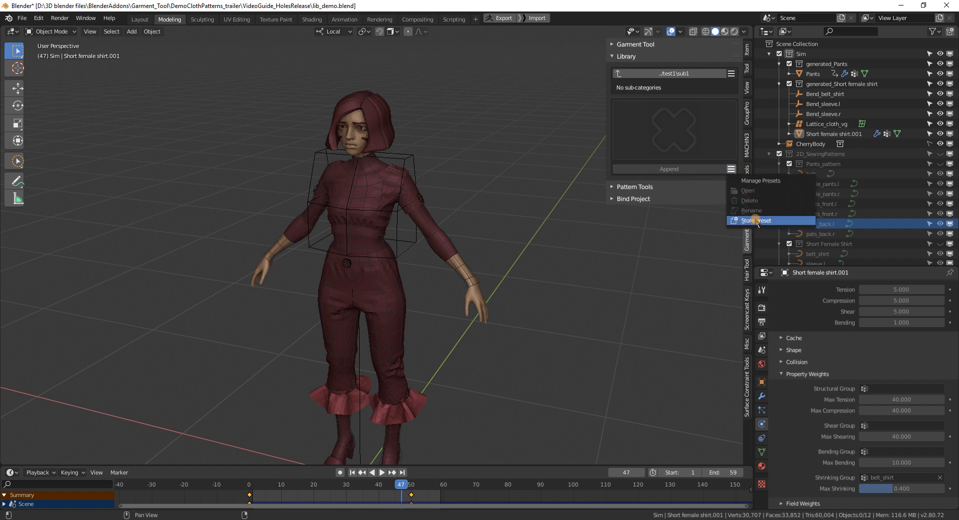
left_click(757, 221)
Expand the Garment Tool settings to review the Pants and Short female shirt garments available in the scene
left_click(633, 44)
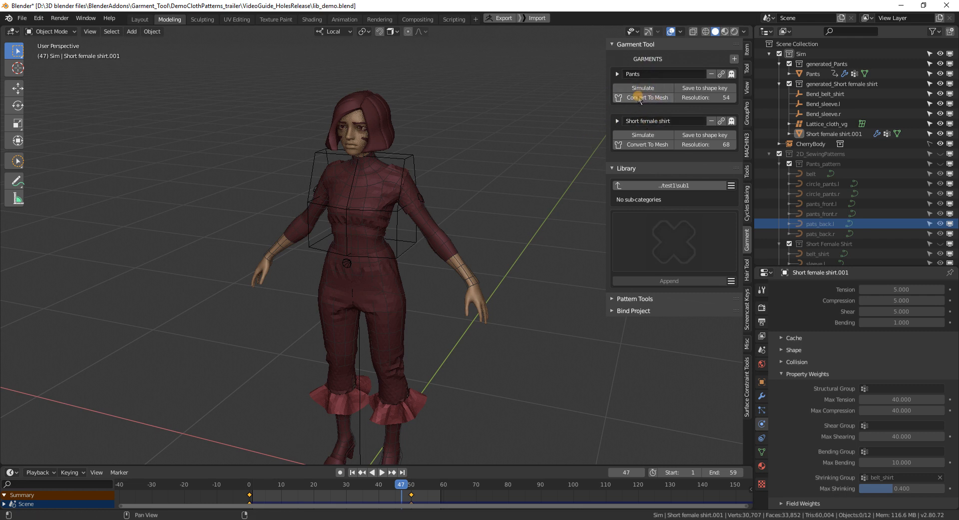
left_click(653, 134)
middle_click_drag(418, 253, 435, 221)
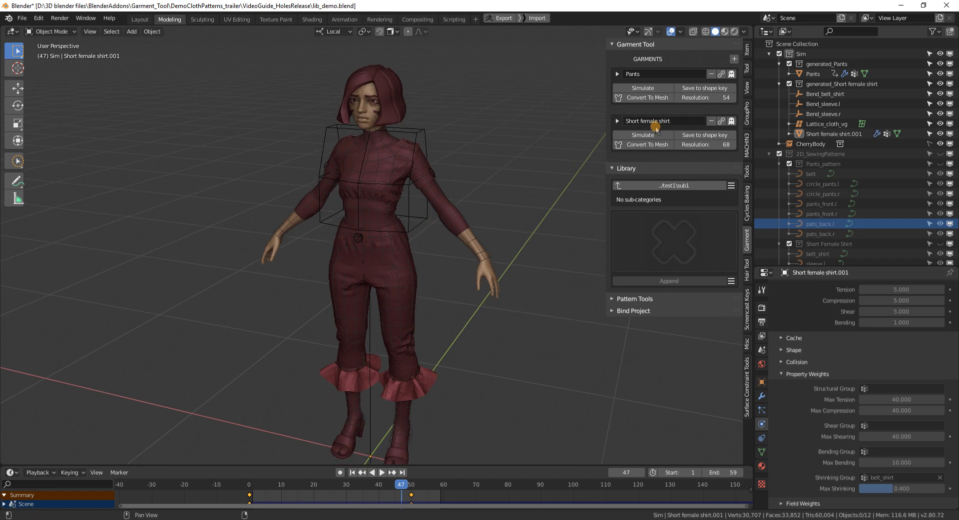
Start storing a preset in test1\sub1 with Short female shirt as the garment
middle_click_drag(507, 154, 524, 165)
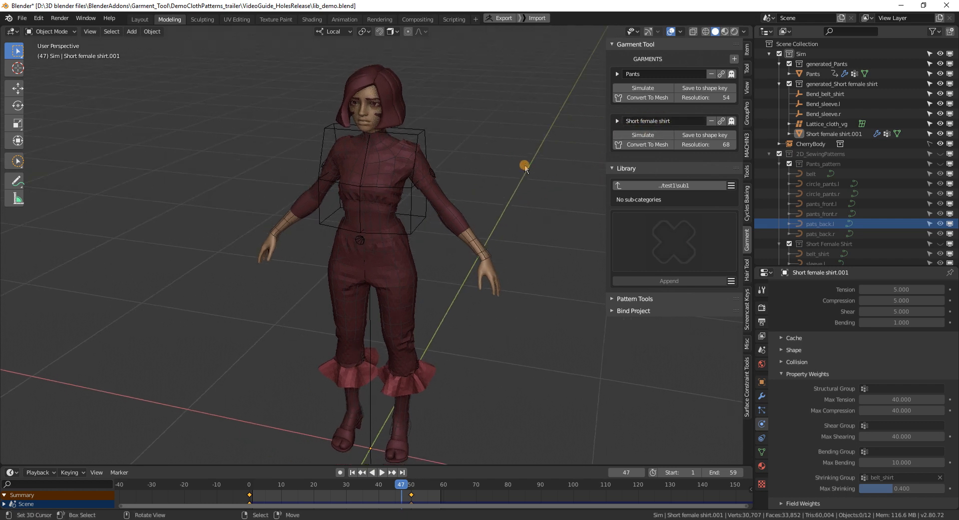
left_click(731, 281)
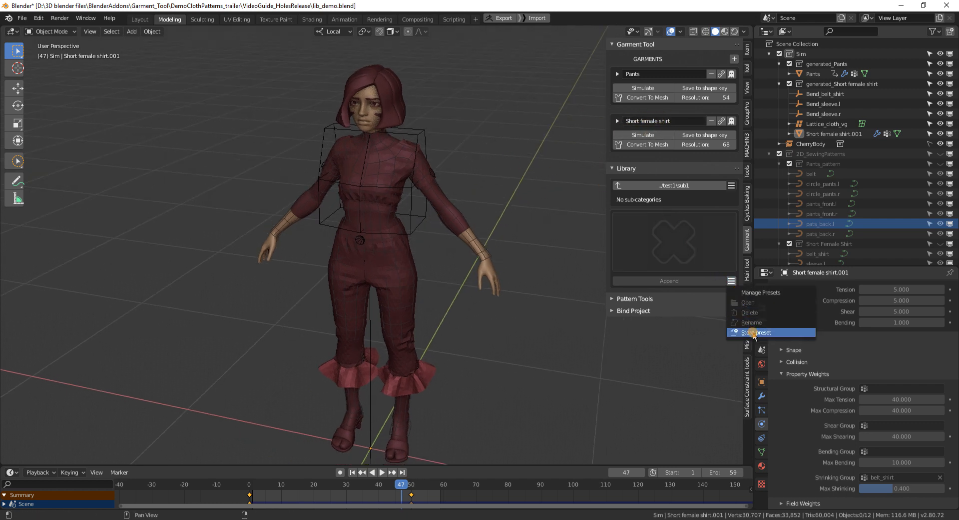
left_click(755, 333)
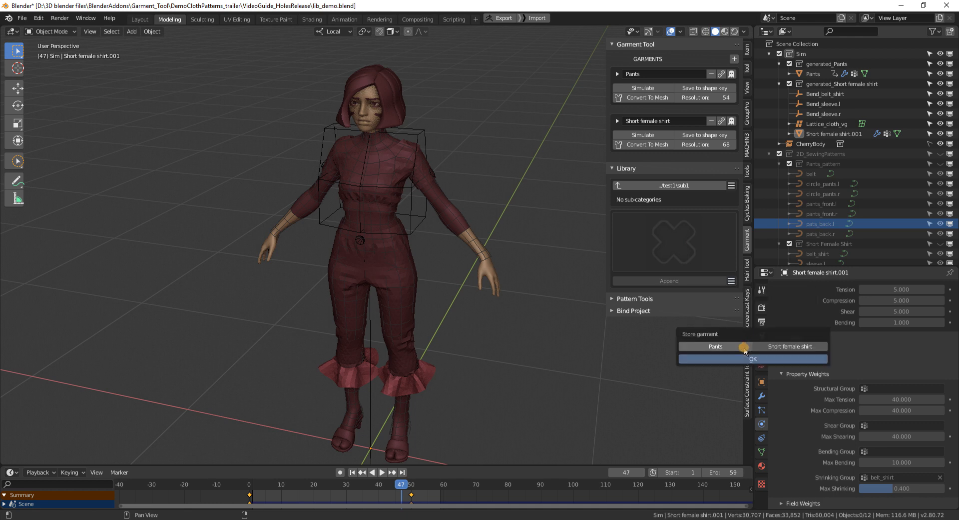
left_click(802, 347)
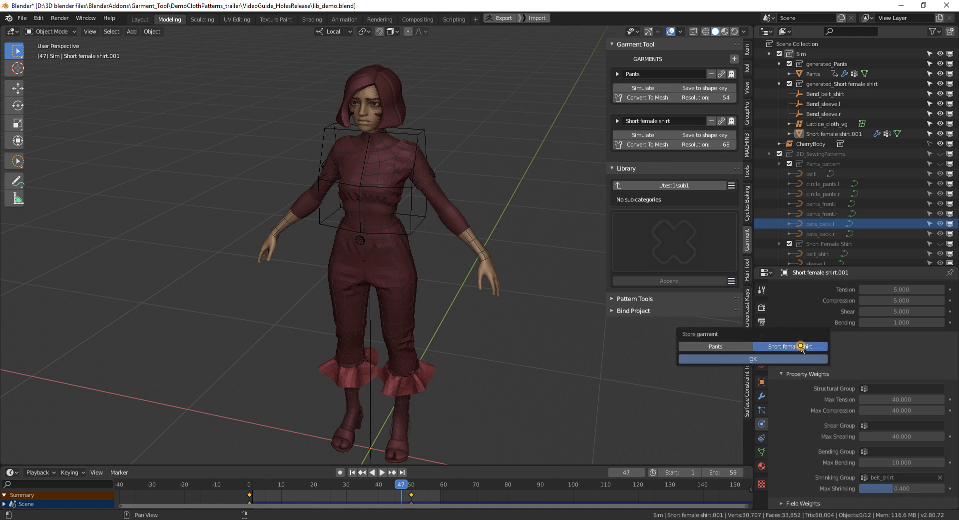
left_click(760, 358)
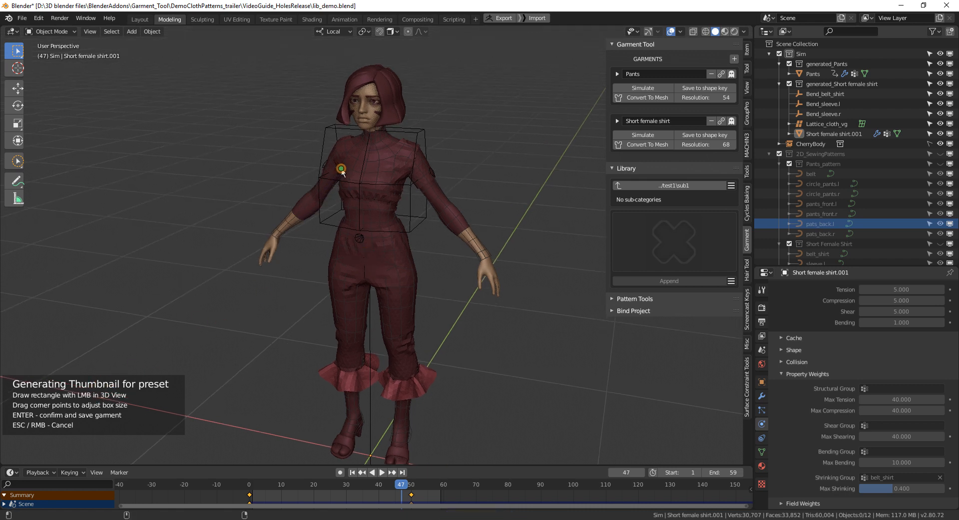
Frame the preset thumbnail around the character's upper body, save the shirt preset and check its preview in the library
middle_click_drag(341, 171, 344, 173, "shift")
left_click_drag(297, 116, 438, 256)
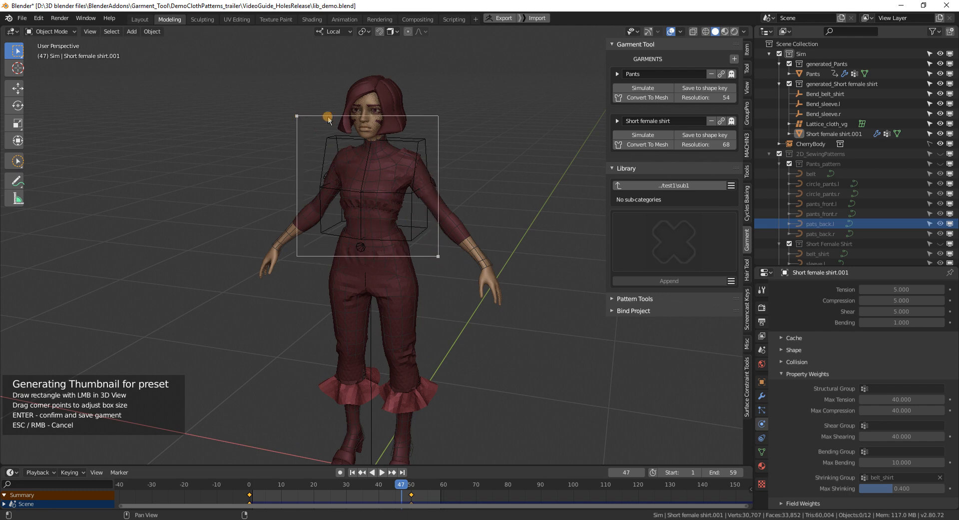
mouse_move(371, 185)
middle_mouse_down()
mouse_move(389, 170)
mouse_move(367, 186)
middle_mouse_up()
key("Return")
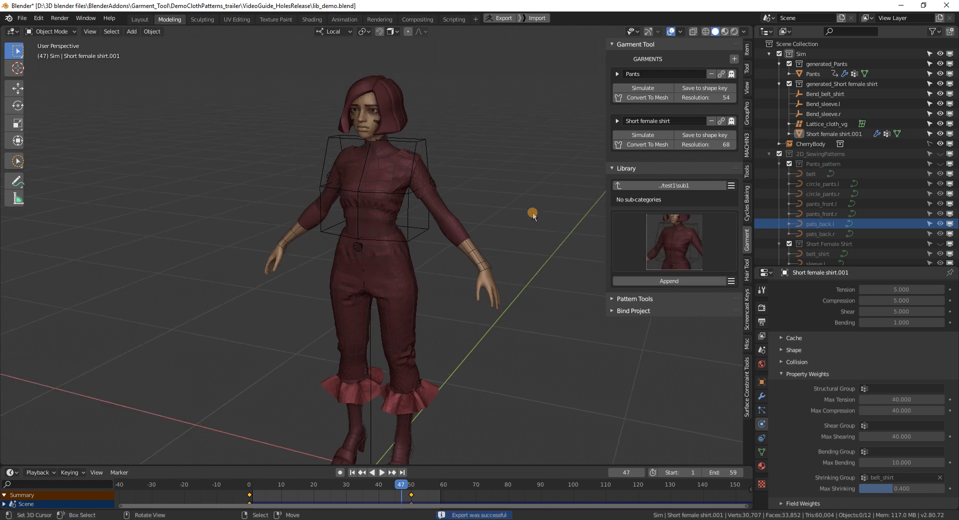
left_click(684, 247)
left_click(643, 299)
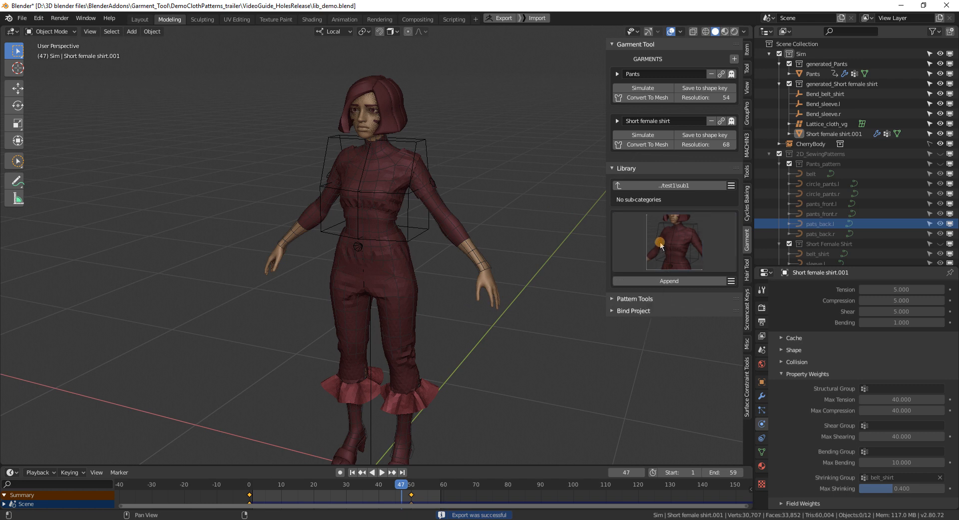
Start storing another preset in the same category with only Pants as the garment
scroll(454, 244, "up", 1)
middle_click_drag(455, 245, 458, 202, "shift")
scroll(458, 198, "down", 1)
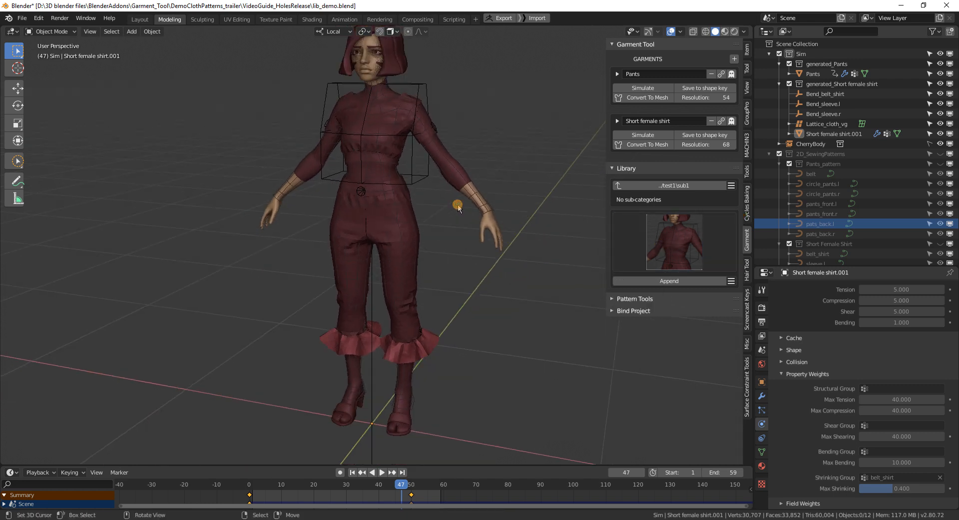
left_click(732, 281)
left_click(744, 334)
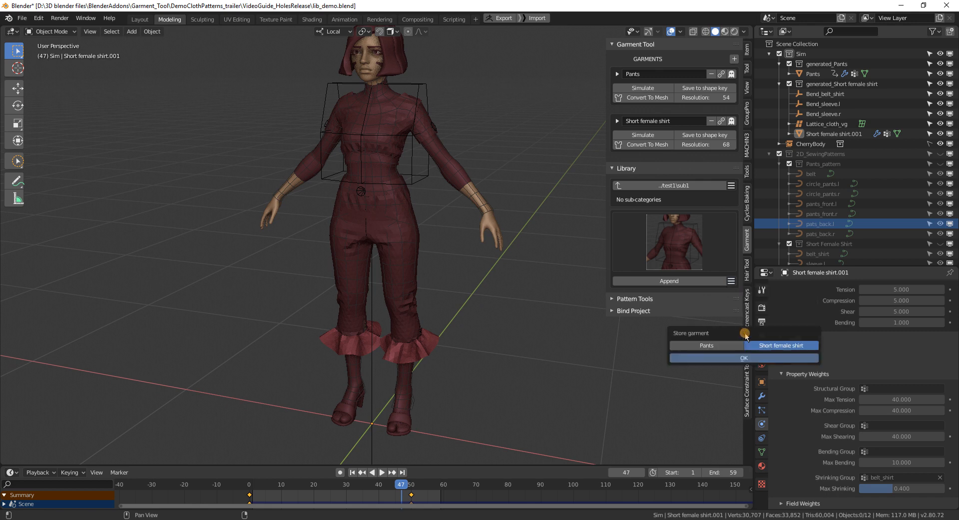
left_click(705, 346)
left_click(736, 358)
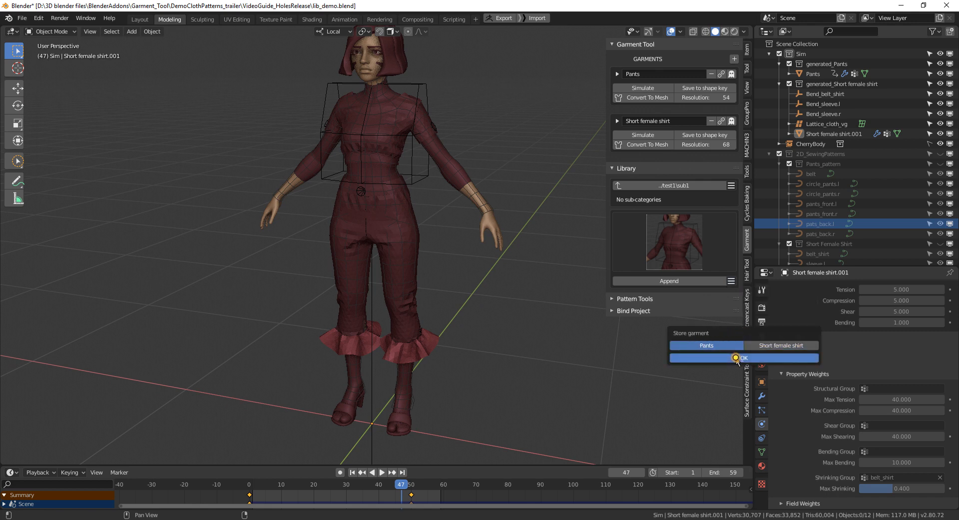
Frame the thumbnail around the trousers from waist to ankles, tighten its corners and save the Pants preset
left_click_drag(291, 161, 465, 373)
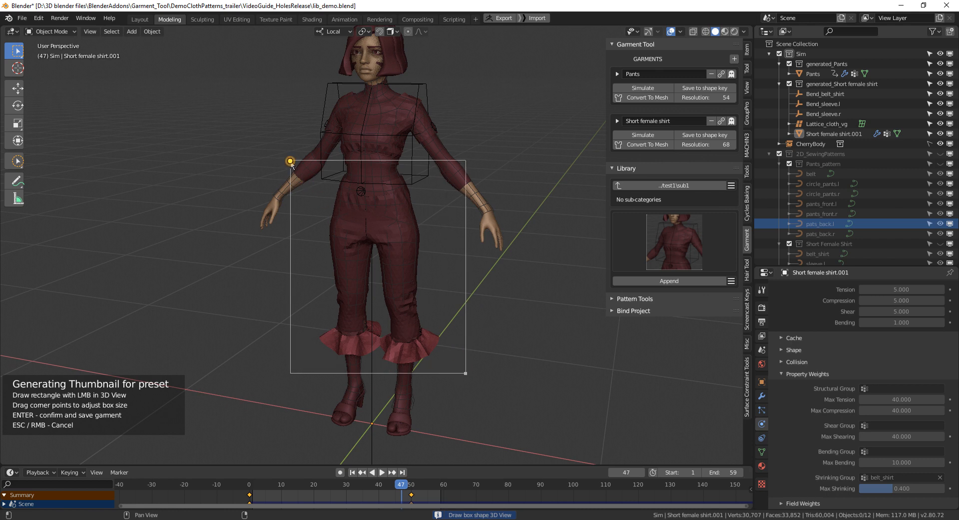
left_click_drag(290, 161, 285, 161)
left_click_drag(463, 372, 450, 370)
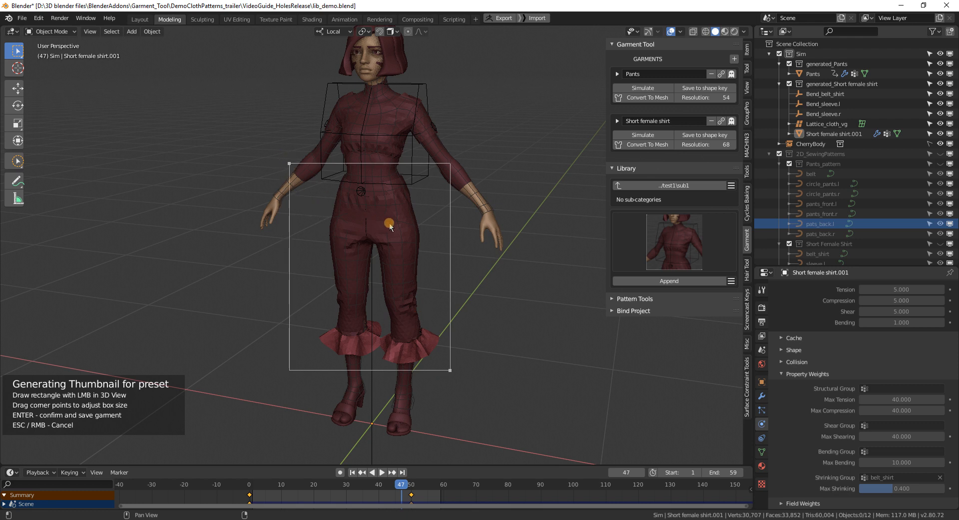
key("Return")
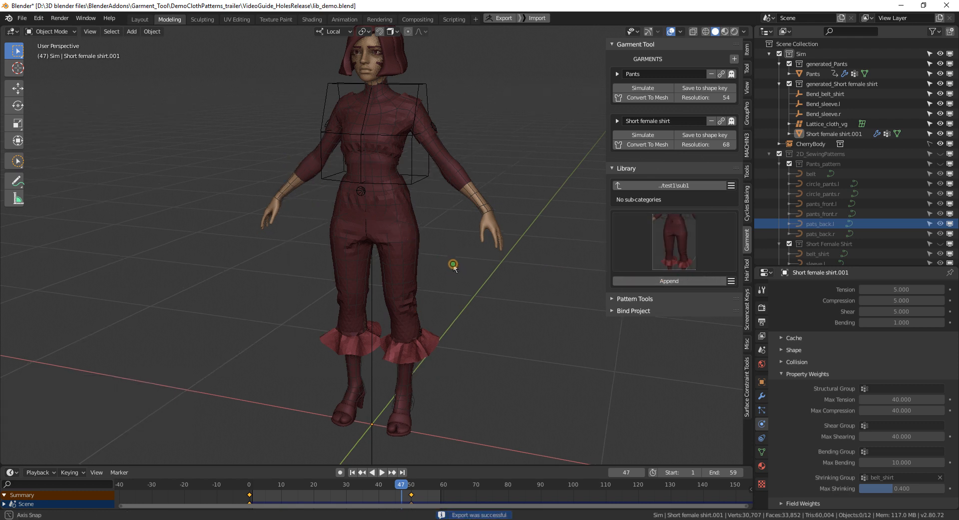
Start storing a combined preset of Pants and Short female shirt under the name Outuput
scroll(448, 268, "down", 3)
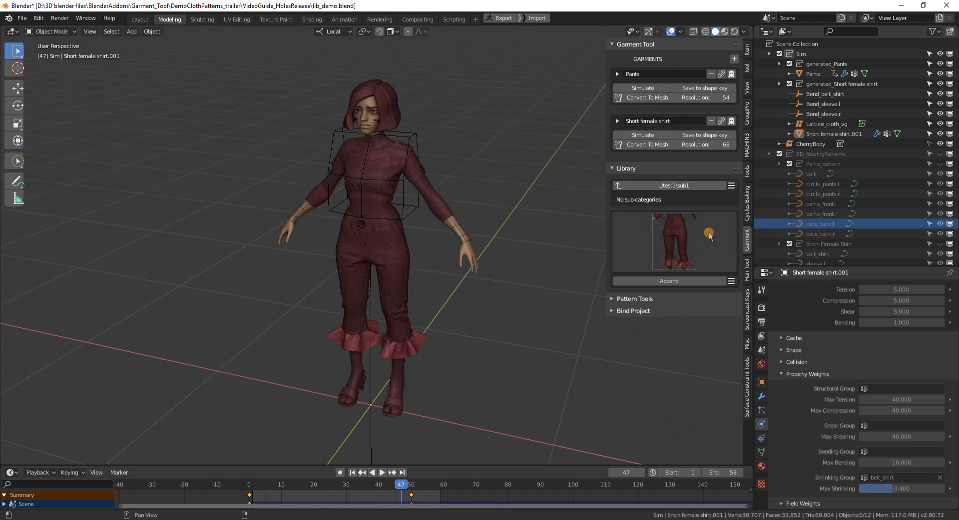
left_click(731, 280)
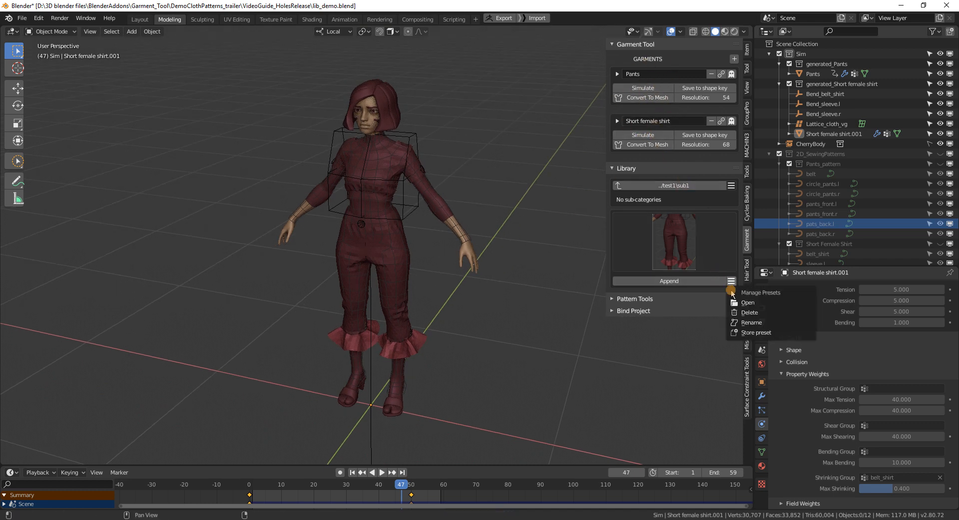
left_click(752, 332)
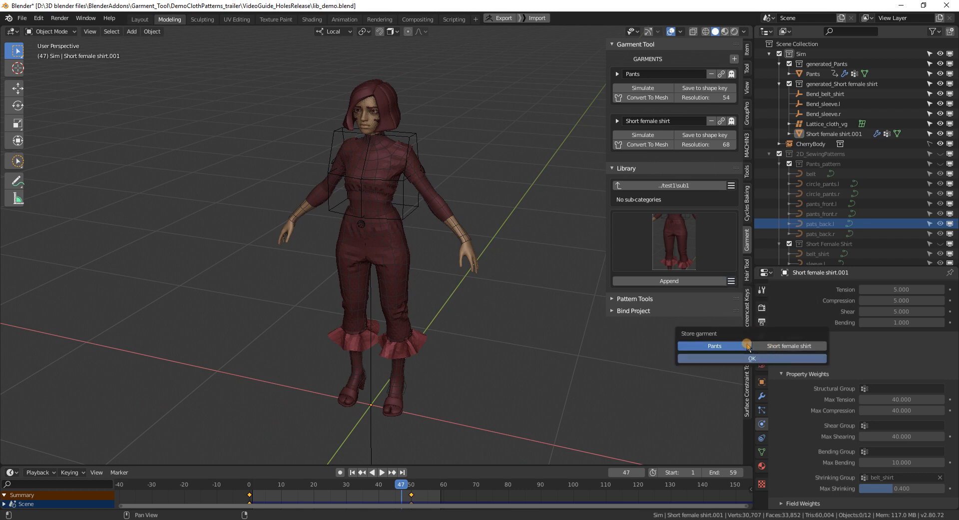
left_click(756, 347, "shift")
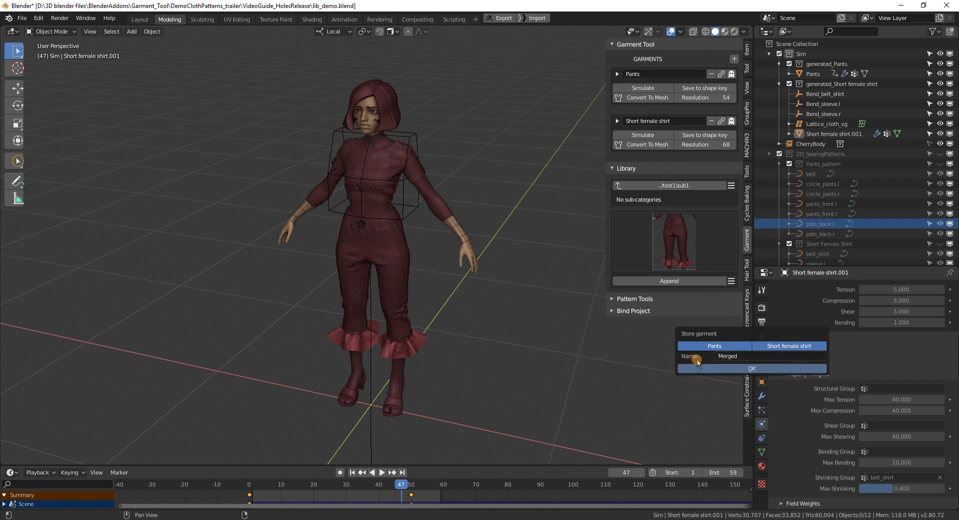
left_click(748, 356)
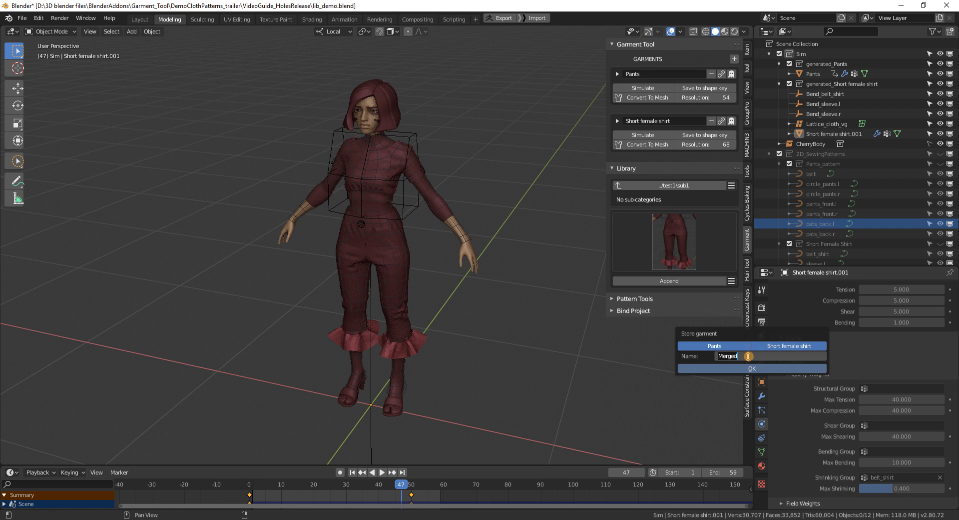
type("Outuput")
key("Return")
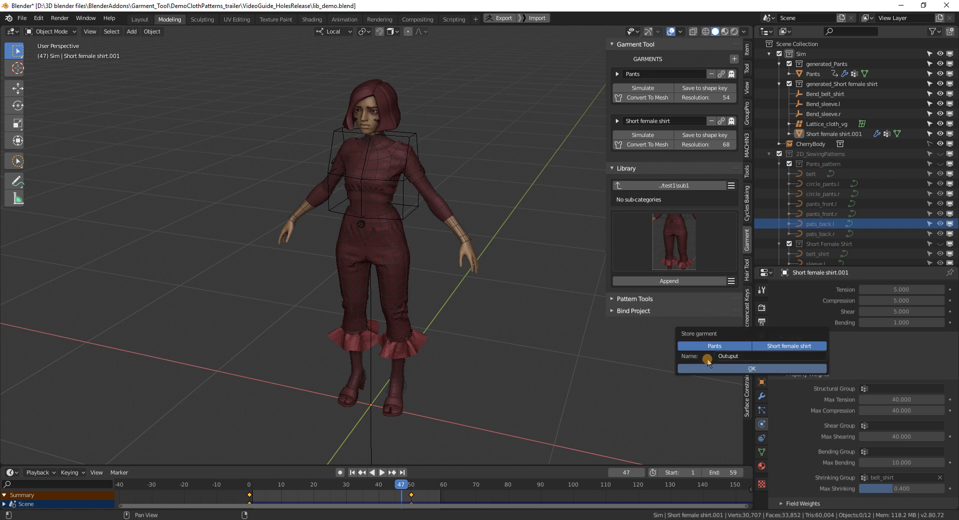
left_click(754, 368)
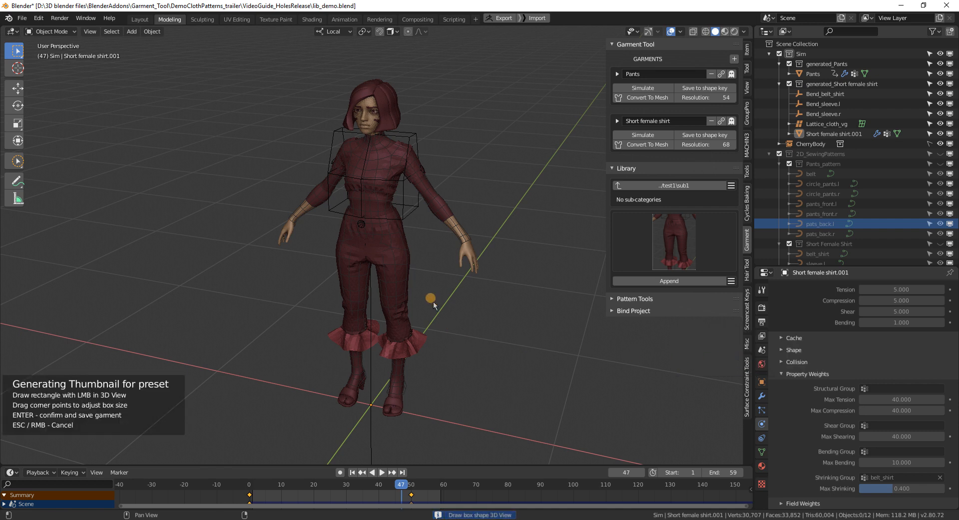
Frame the thumbnail around the whole outfit, save the combined preset and look through the stored presets
middle_click_drag(367, 219, 368, 202)
left_click_drag(281, 111, 453, 378)
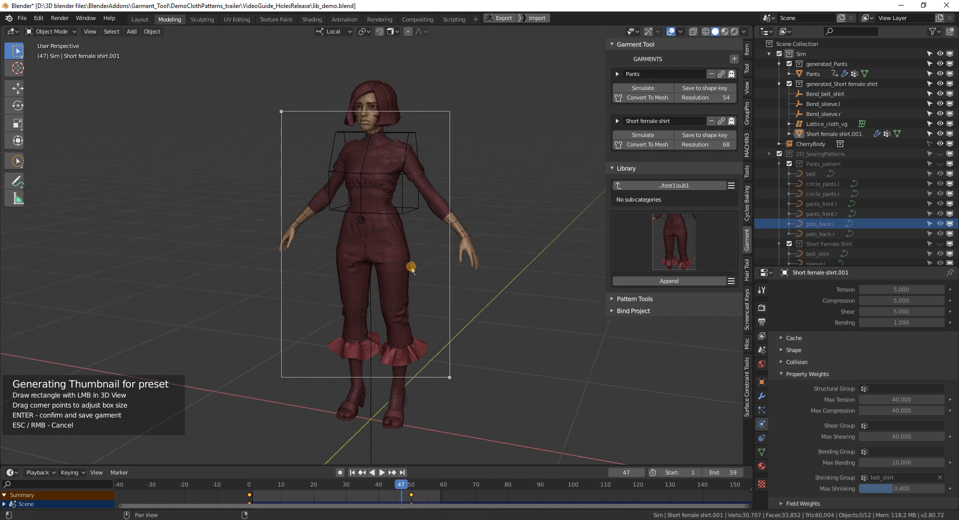
key("Return")
left_click(655, 253)
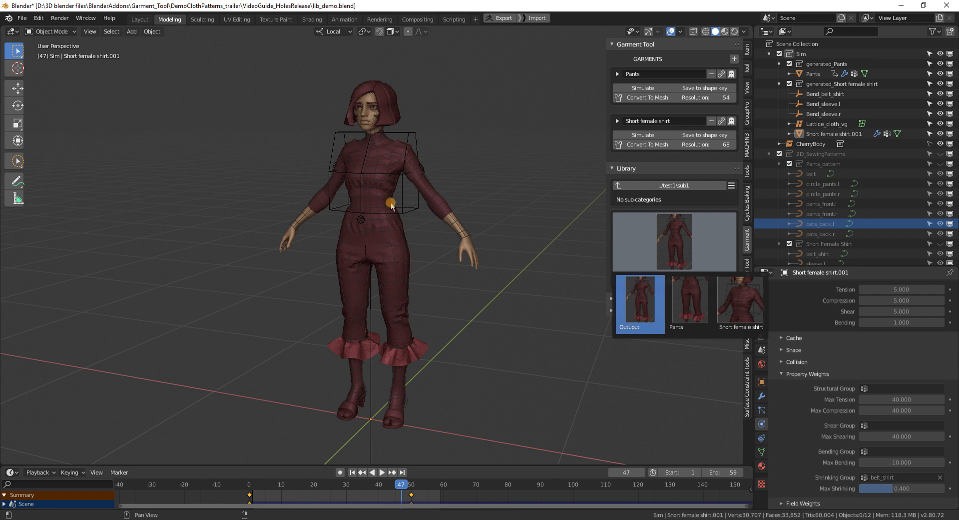
middle_click_drag(388, 214, 386, 249)
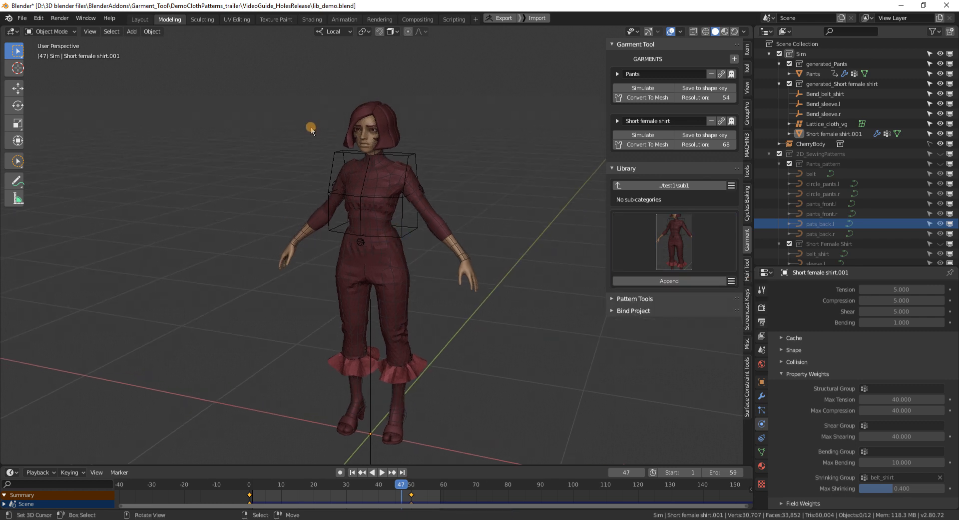
Create a new General file and discard the unsaved changes of the current one
left_click(22, 18)
mouse_move(55, 29)
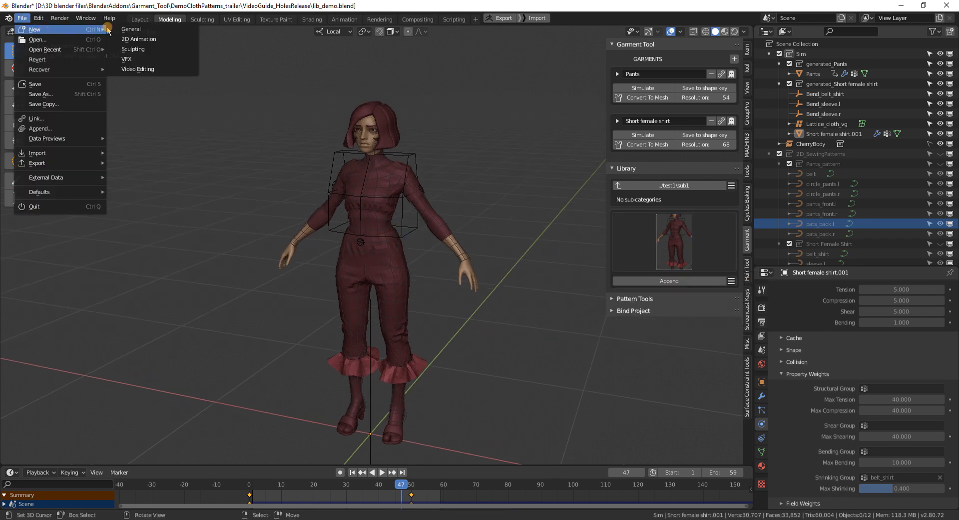
left_click(130, 29)
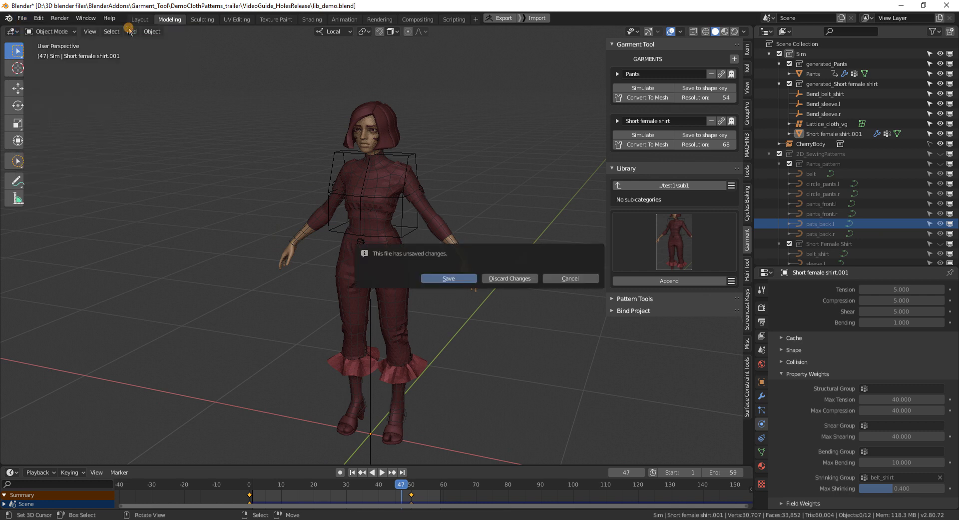
left_click(507, 276)
Delete all the default objects from the new scene
key("a")
key("x")
left_click(395, 216)
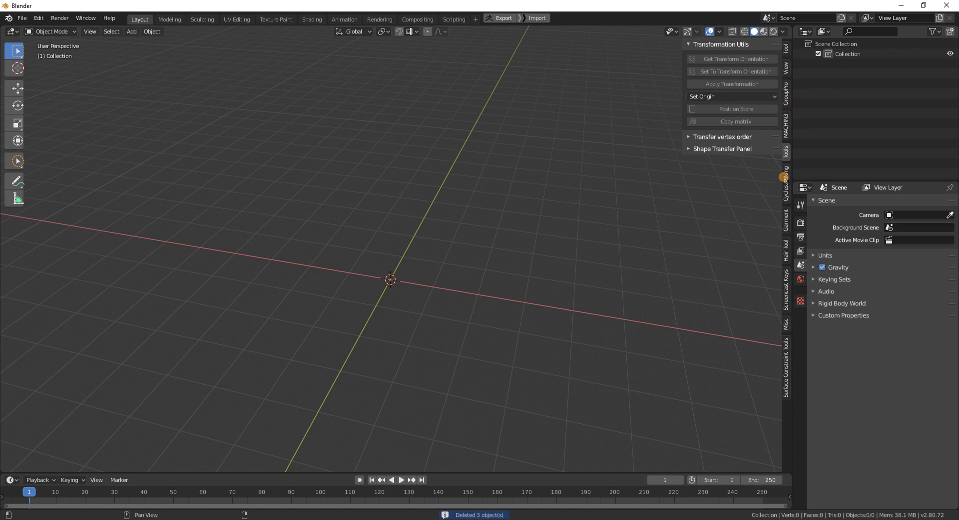
Open test1\sub1 in the Garment Tool library and append the Outuput preset to the empty scene
left_click(787, 211)
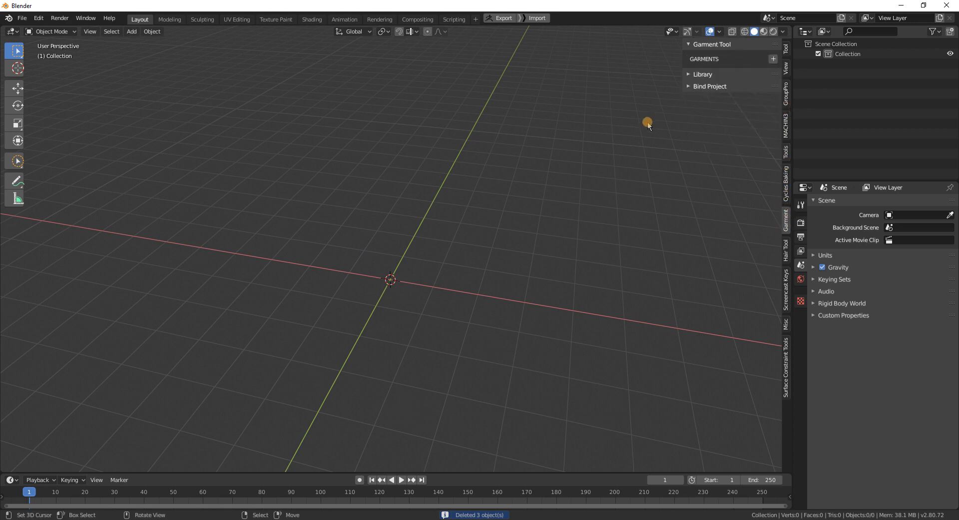
middle_click_drag(647, 125, 719, 95)
left_click(707, 75)
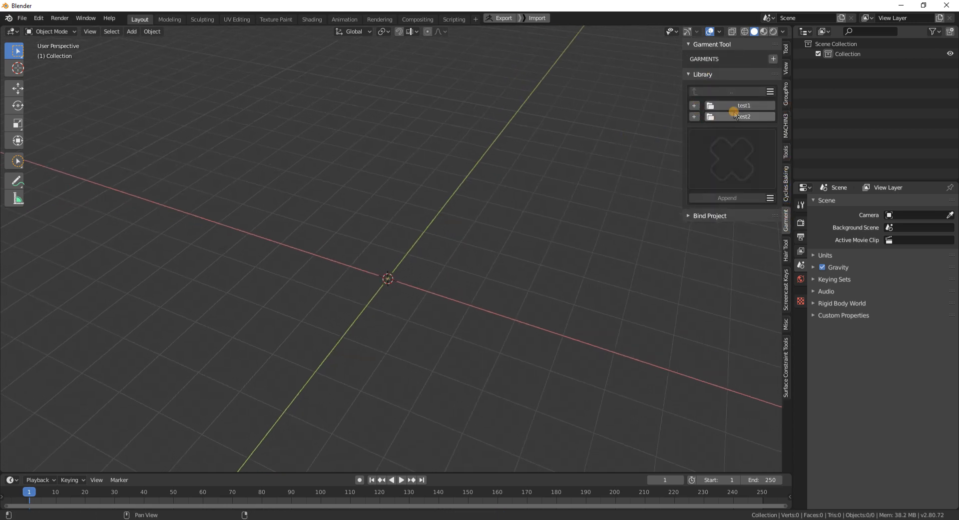
left_click(733, 102)
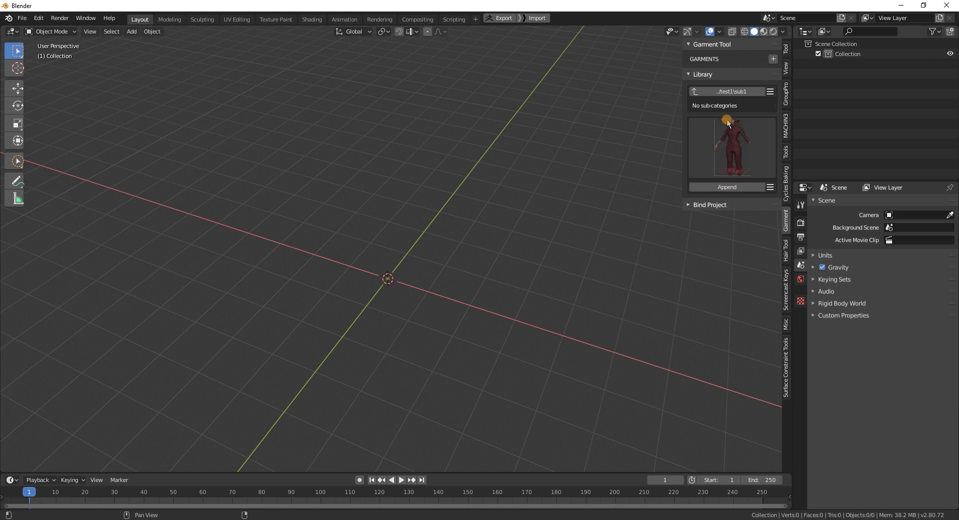
left_click(734, 187)
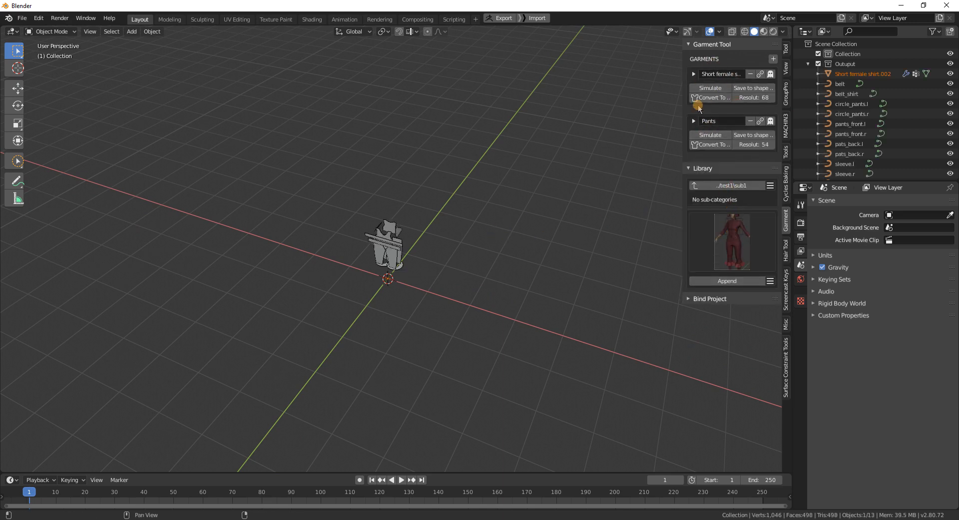
Inspect the sewing connections of the appended Short female shirt garment and finish sewing editing without changes
middle_click_drag(547, 183, 428, 181)
scroll(374, 216, "up", 3)
scroll(392, 221, "up", 3)
left_click(761, 74)
left_click(515, 183)
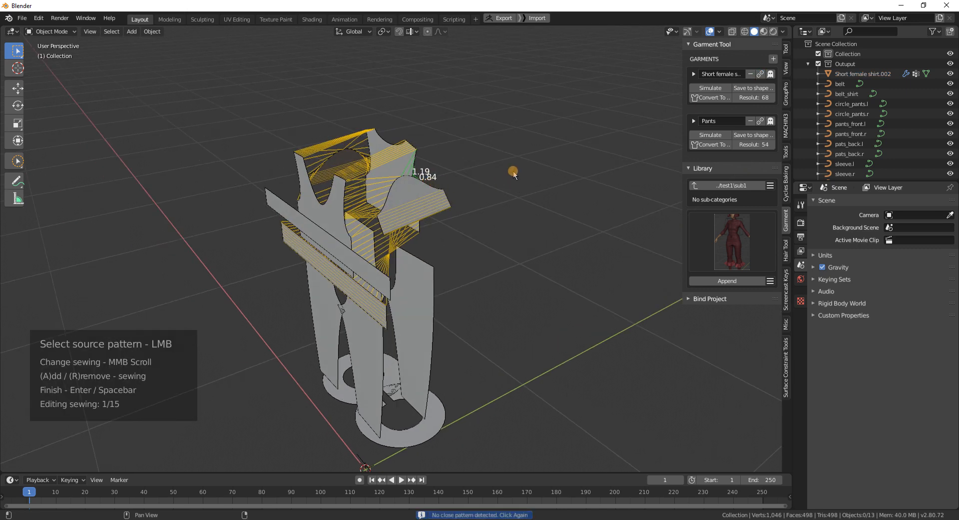
key("Return")
Widen the Garment Tool sidebar so the garment names and operations can be read in full
middle_click_drag(530, 168, 530, 178)
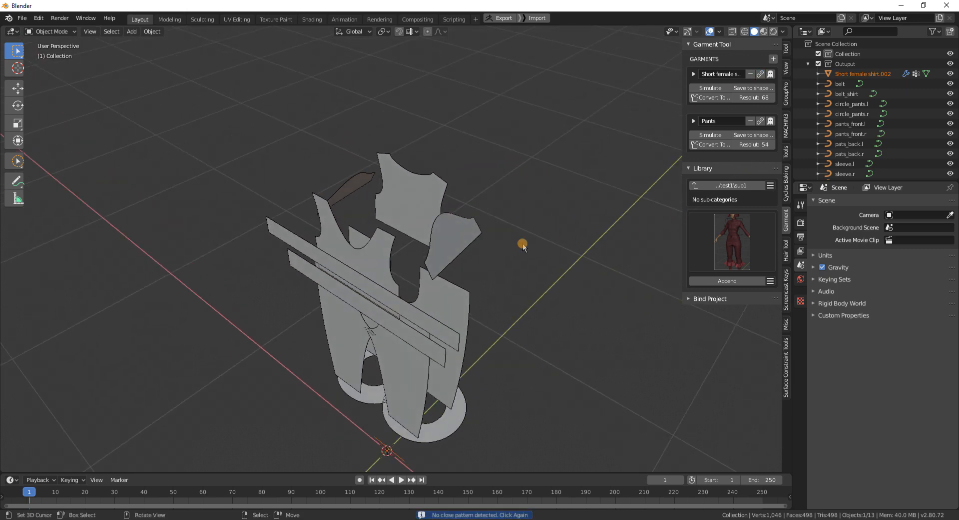
middle_click_drag(396, 242, 440, 242)
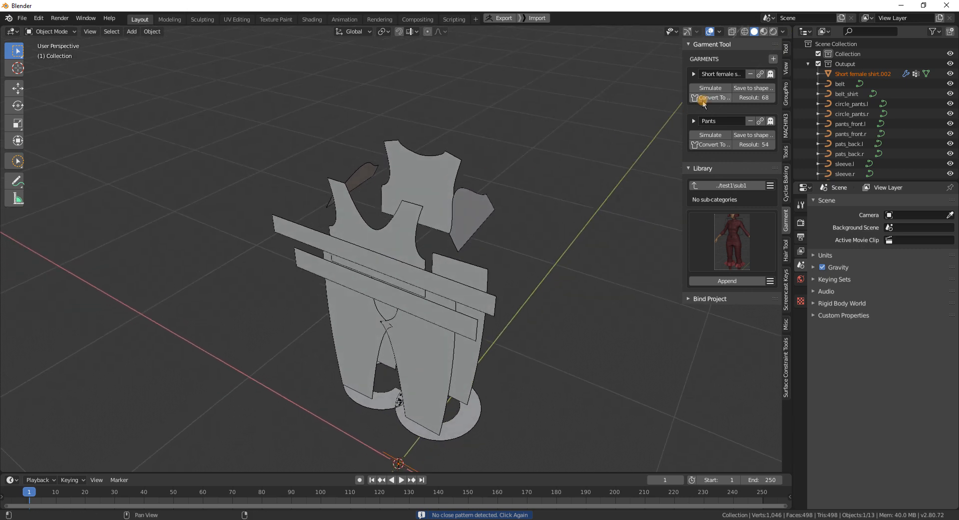
left_click_drag(682, 103, 648, 104)
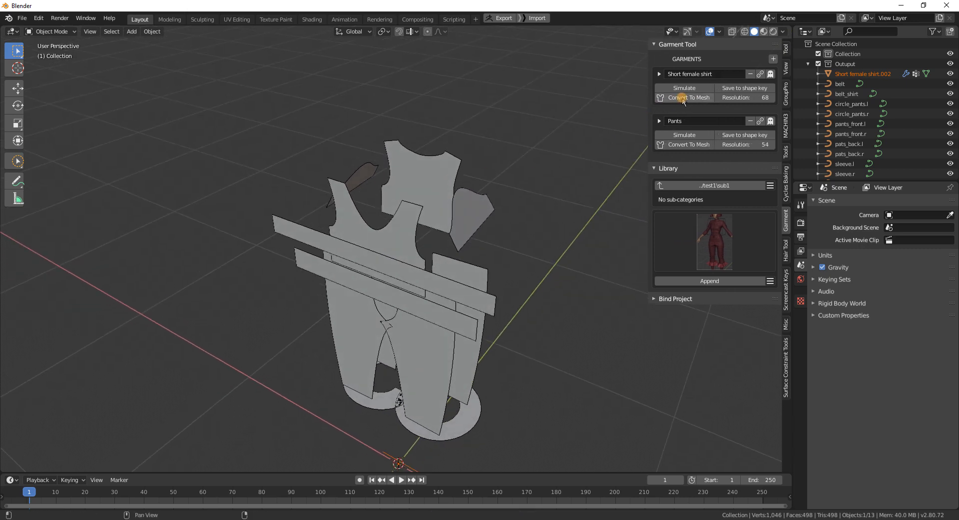
Convert the Short female shirt garment to a mesh and hide every unselected object
left_click(684, 98)
middle_click_drag(449, 190, 464, 182)
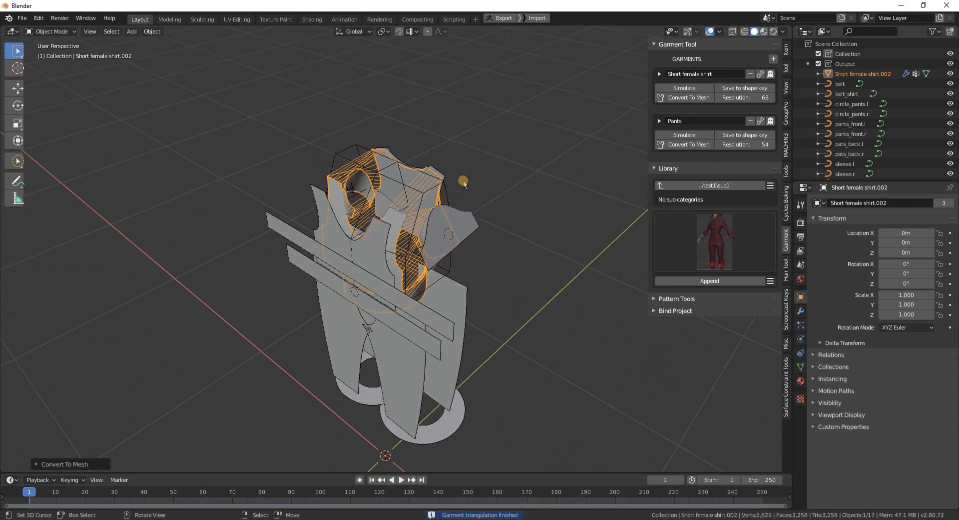
key("shift+h")
middle_click_drag(397, 220, 439, 220)
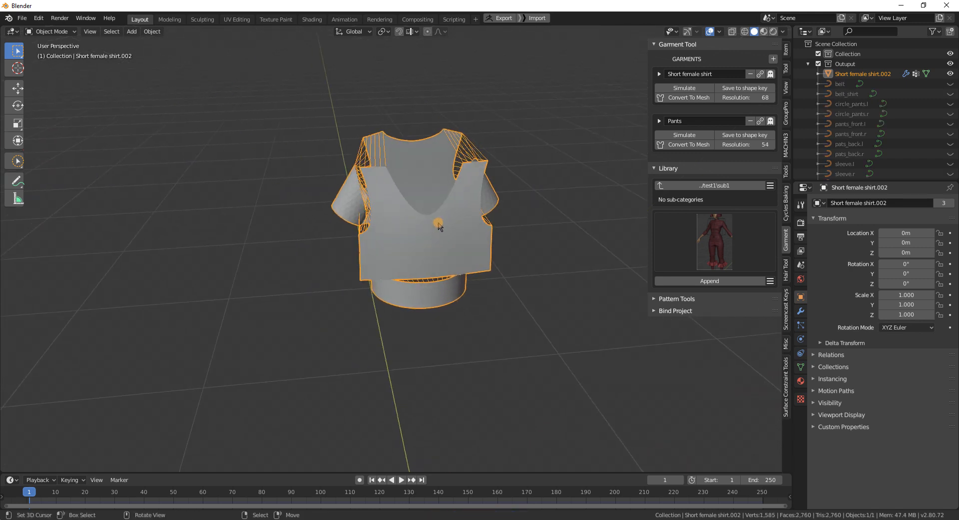
Preview the shirt mesh's cloth simulation for a few frames and return to the first frame
key("space")
key("space")
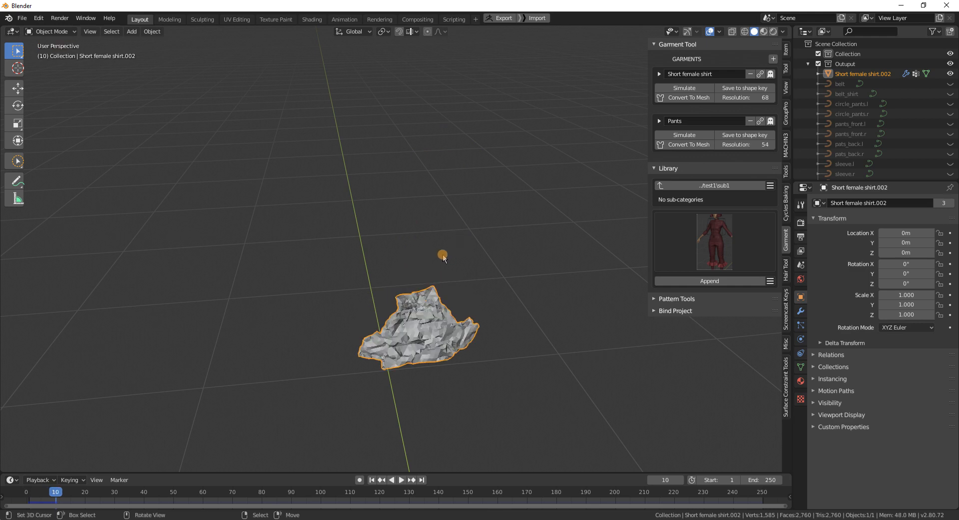
left_click(372, 479)
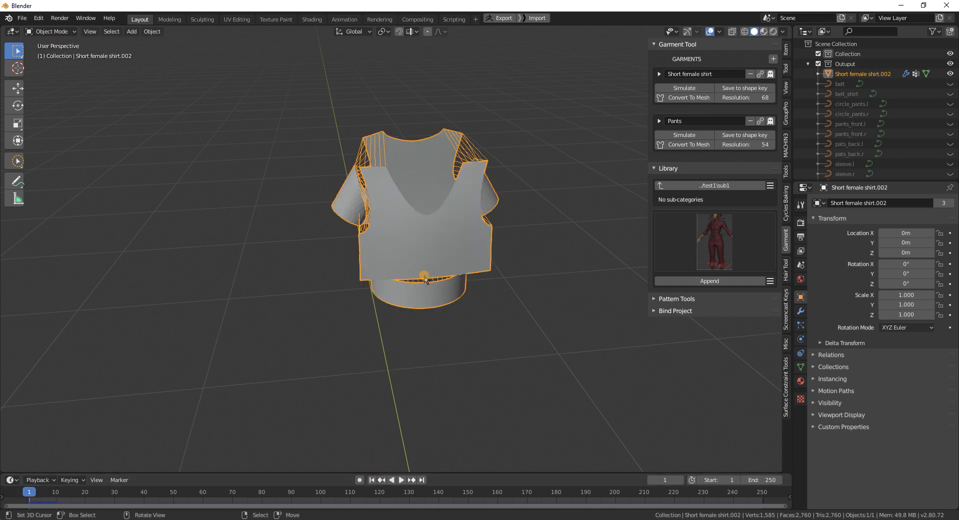
middle_click_drag(425, 279, 329, 247)
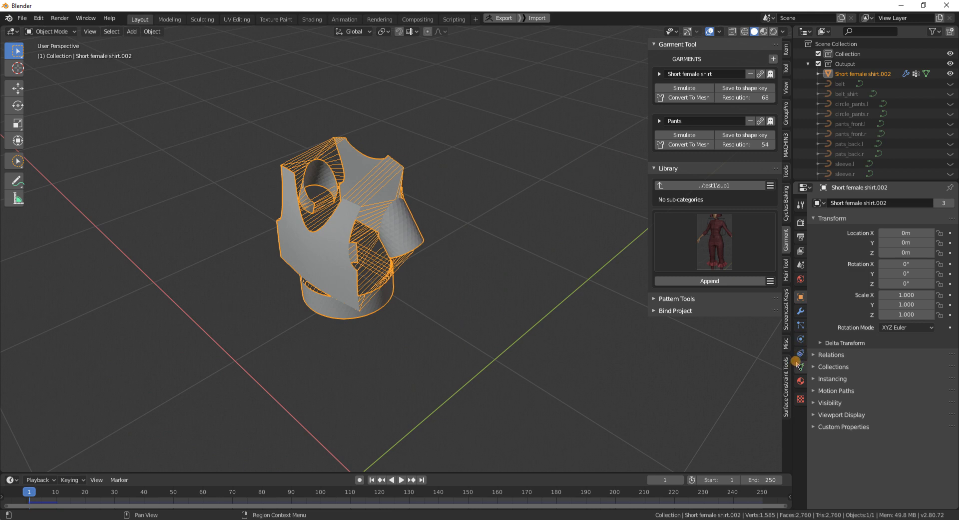
Examine the shirt mesh's cloth physics settings, including its stiffness, damping and Property Weights
left_click(801, 353)
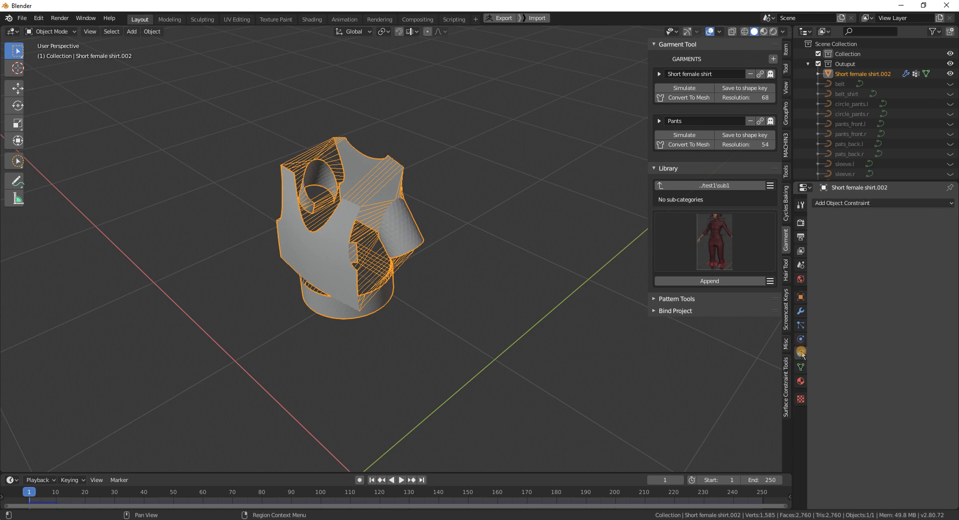
left_click(802, 340)
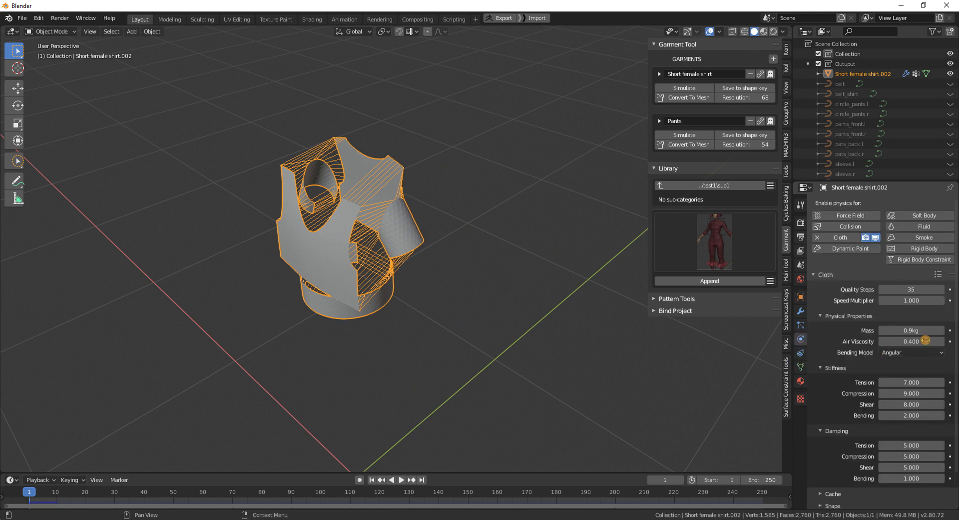
scroll(892, 314, "down", 2)
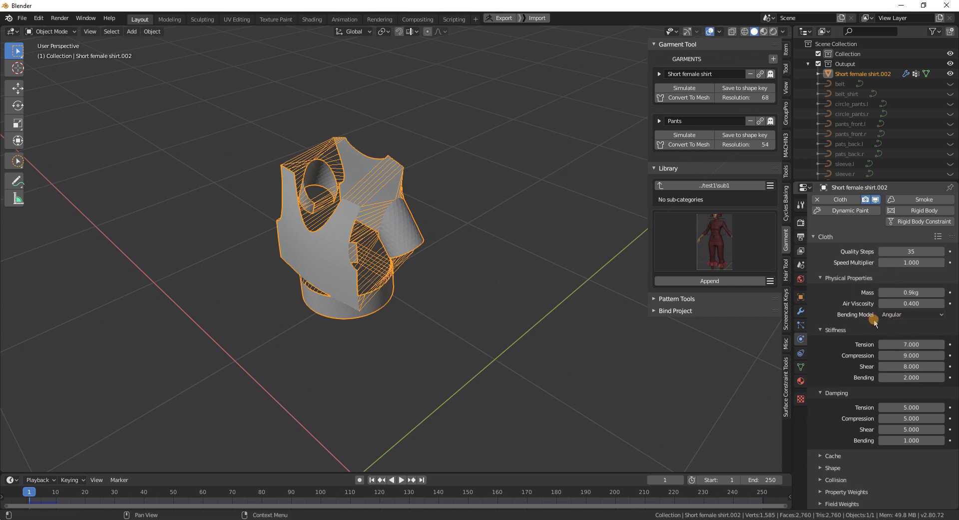
left_click(848, 492)
scroll(850, 475, "down", 6)
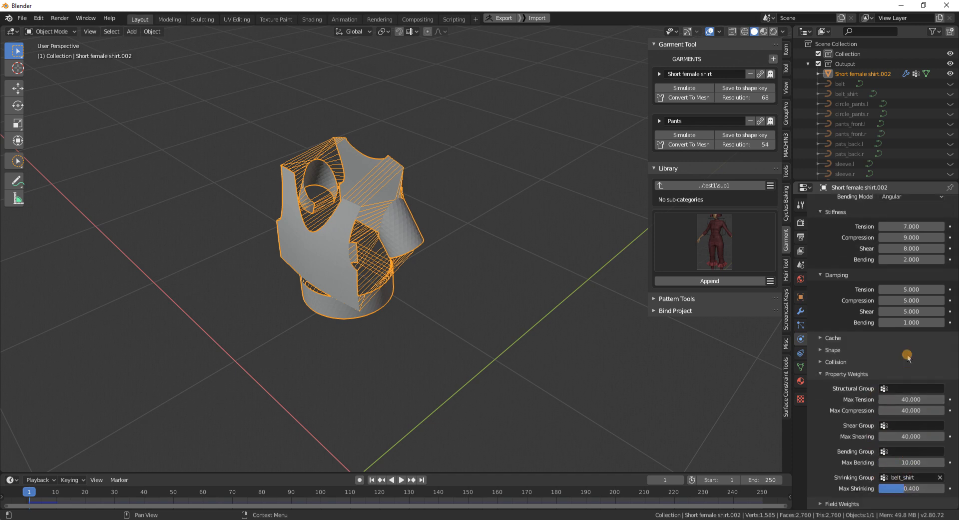
middle_click_drag(390, 254, 366, 257)
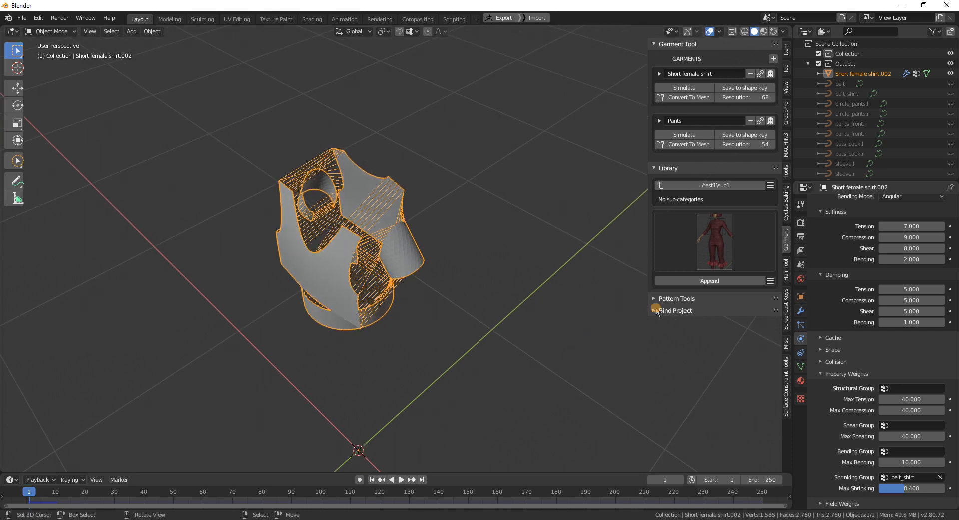
scroll(858, 361, "up", 8)
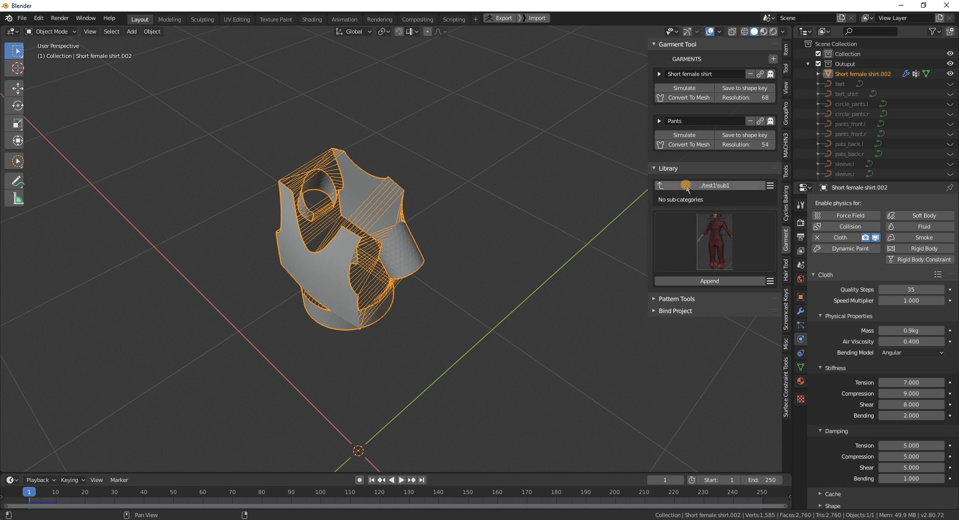
Return to the root of the garment library and rename the selected test1 and test2 categories with the name aaa
left_click(686, 186)
left_click(687, 186)
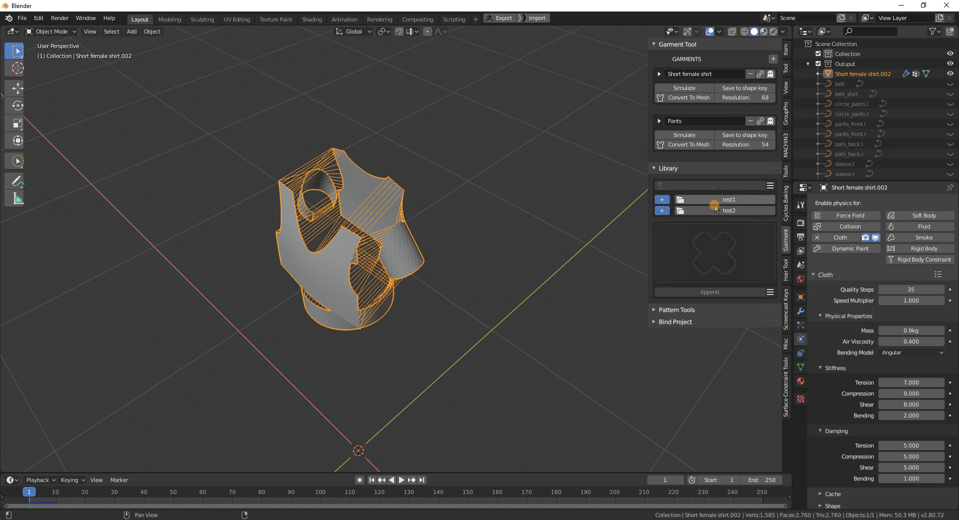
left_click(770, 186)
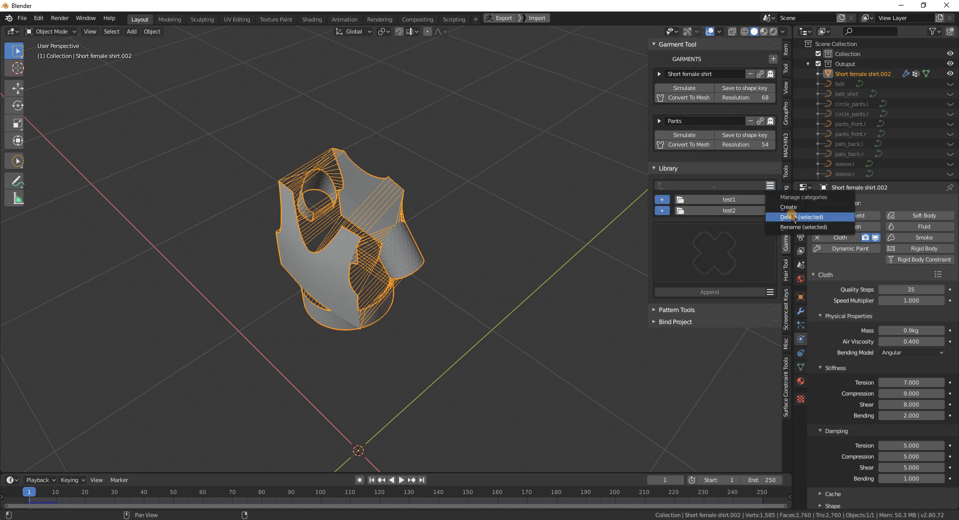
left_click(795, 227)
left_click(782, 250)
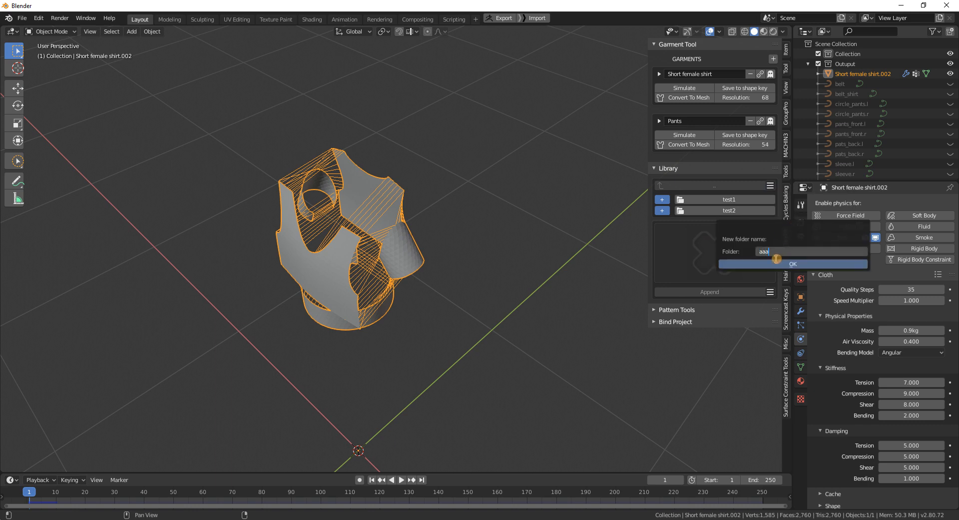
type("aaa")
left_click(777, 261)
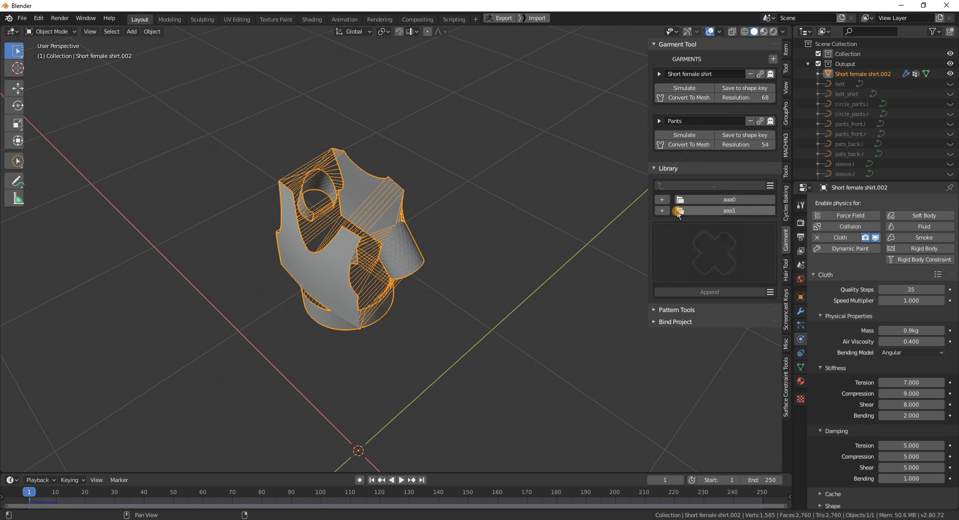
Delete the aaa1 category from the garment library
left_click(662, 211)
left_click(774, 185)
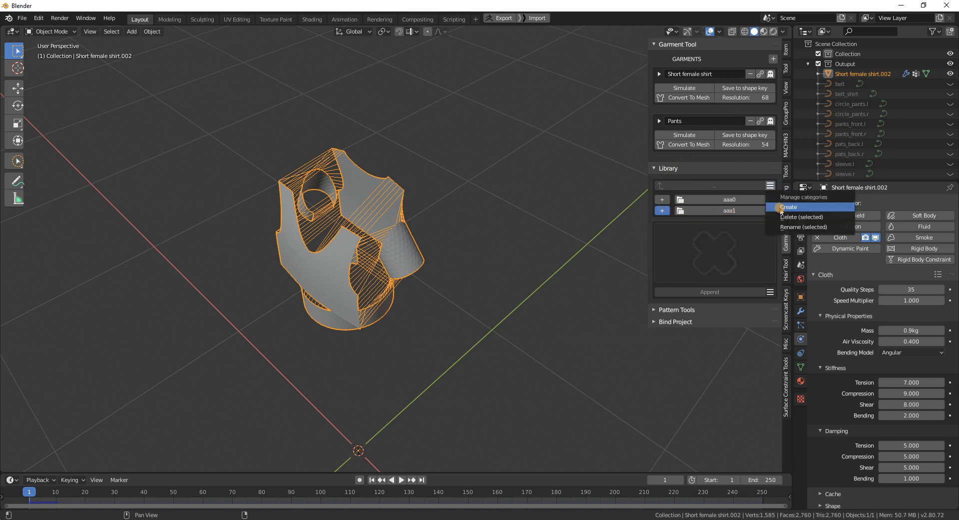
left_click(782, 221)
left_click(758, 268)
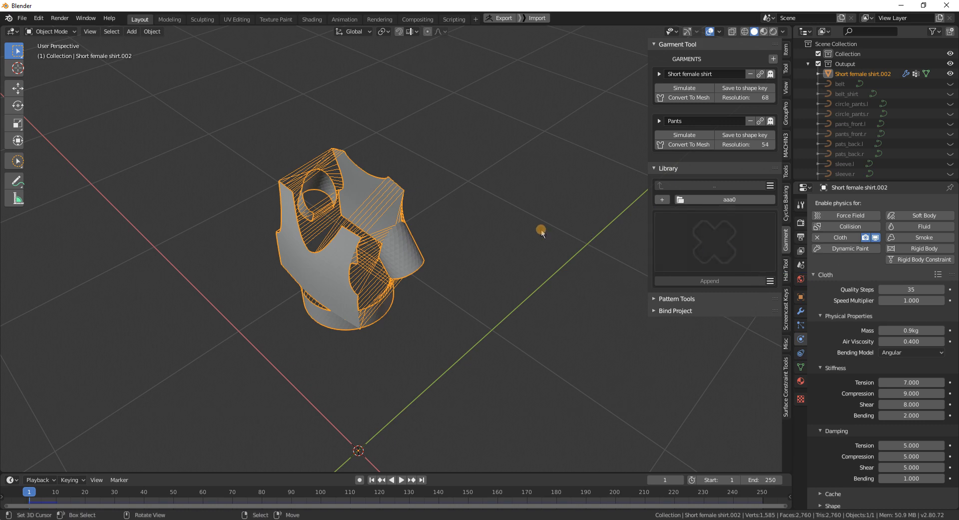
Reopen the recent file lib_demo.blend without saving the current scene
left_click(19, 19)
mouse_move(60, 53)
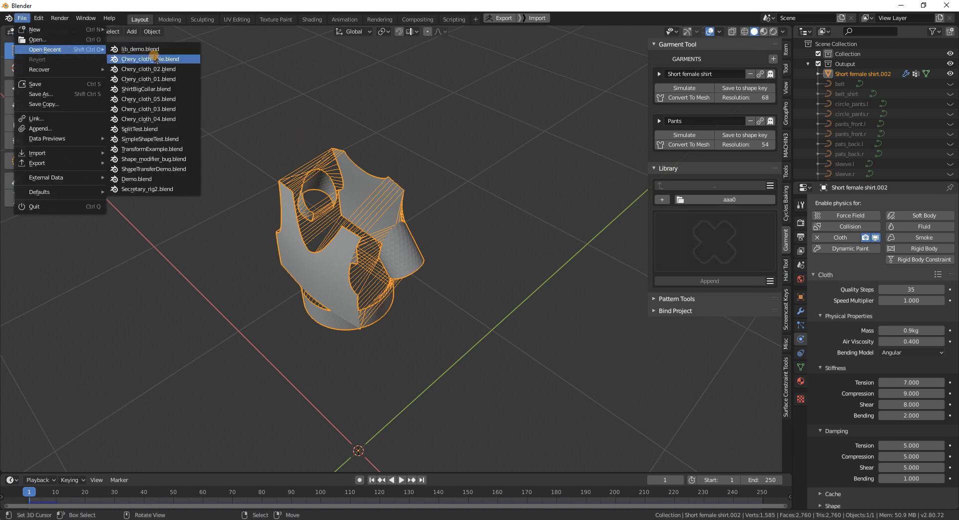
left_click(158, 52)
left_click(505, 278)
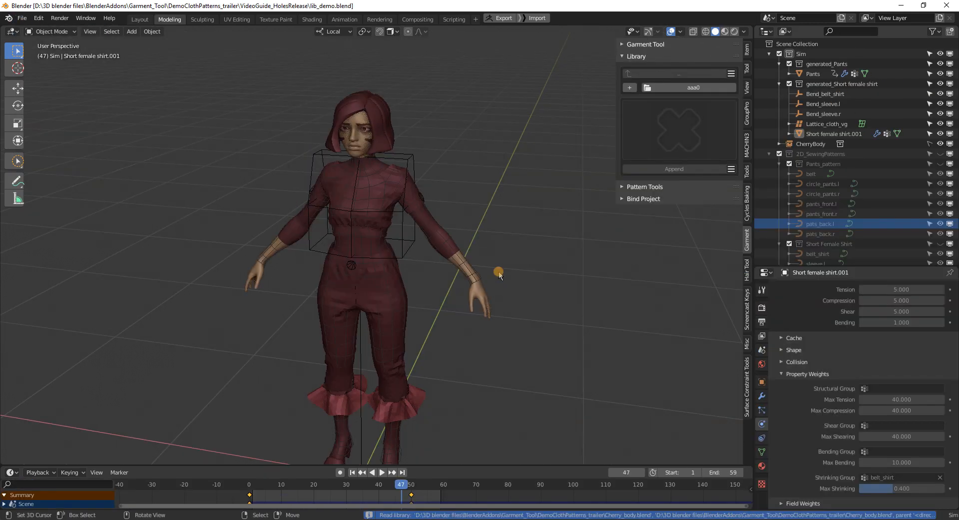
scroll(400, 244, "up", 2)
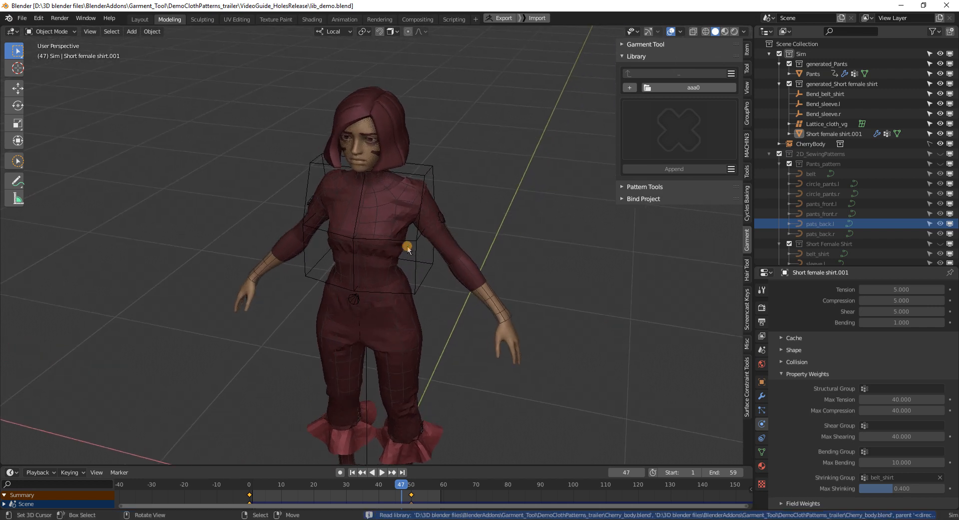
Look inside the aaa0 library category and return to the library root
left_click(666, 88)
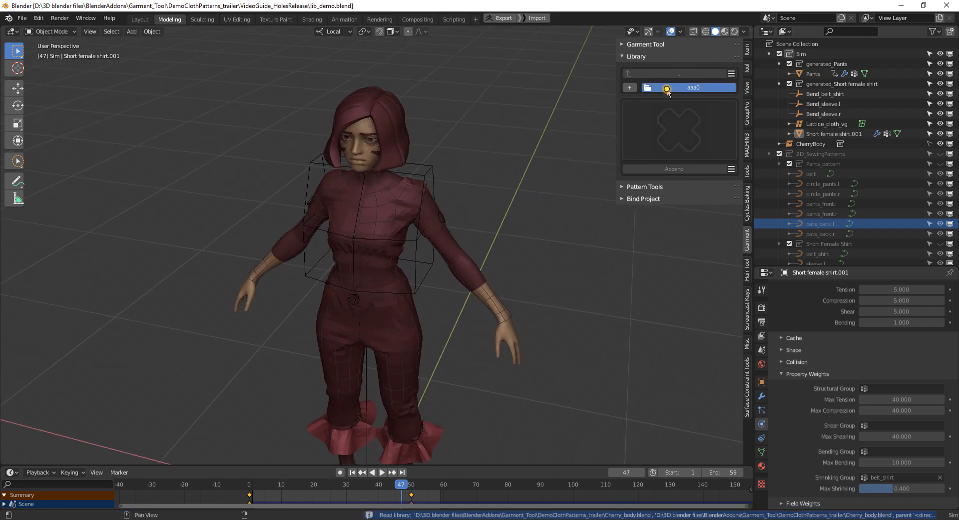
left_click(668, 74)
left_click(696, 91)
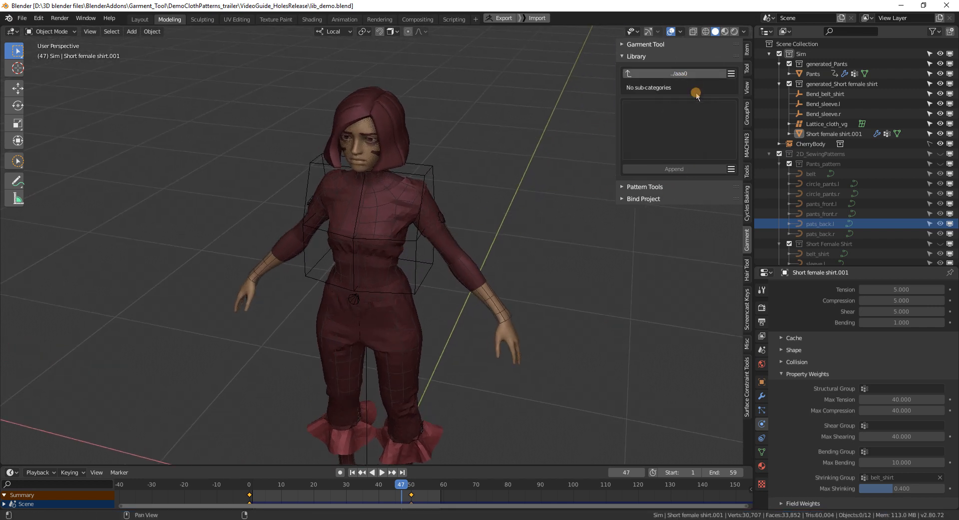
left_click(668, 74)
middle_click_drag(499, 102, 520, 98)
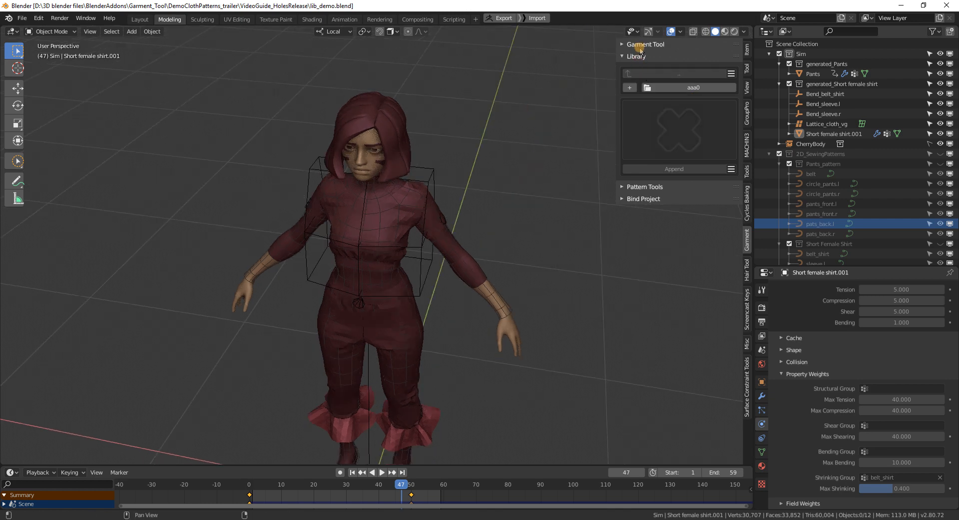
Show the scene's garments and store Pants as a preset in the aaa0 category, with a thumbnail framed around the pants
left_click(647, 45)
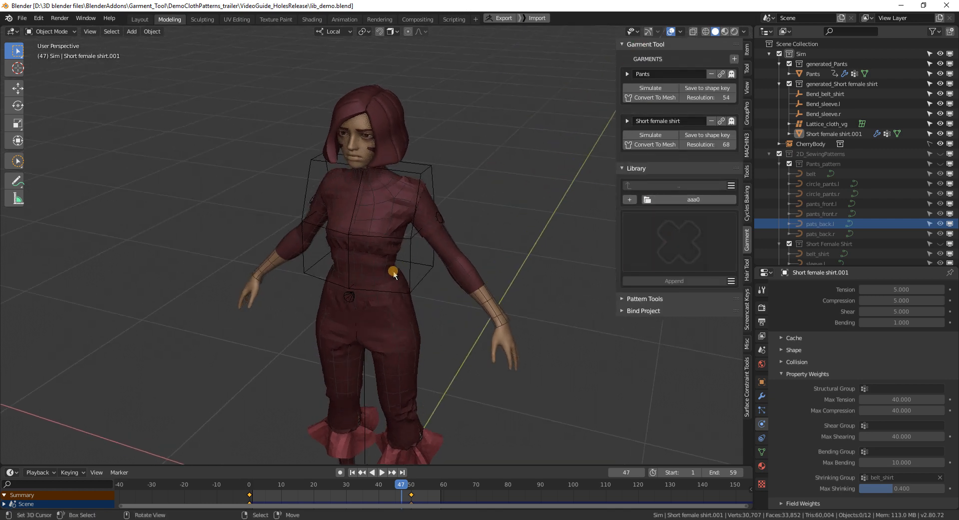
middle_click_drag(392, 272, 410, 247)
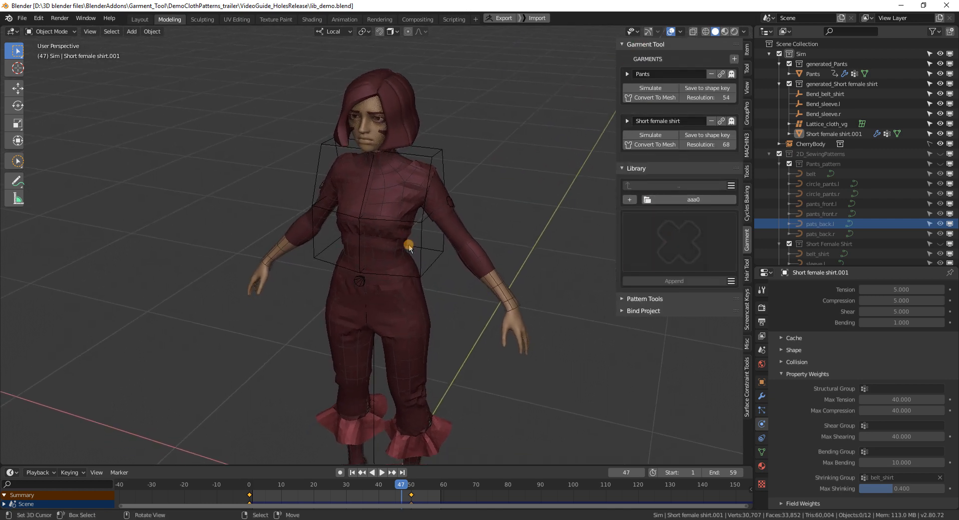
left_click(669, 200)
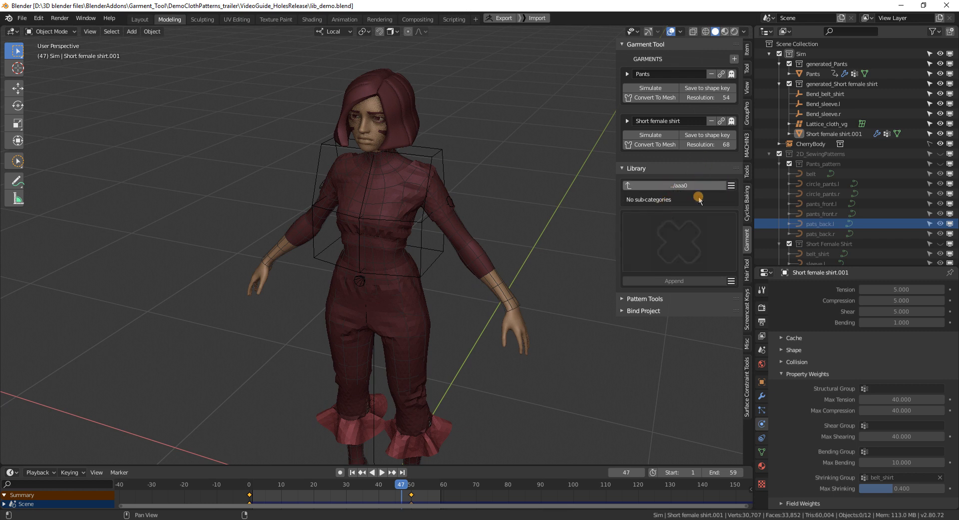
left_click(731, 281)
left_click(748, 333)
left_click(742, 343)
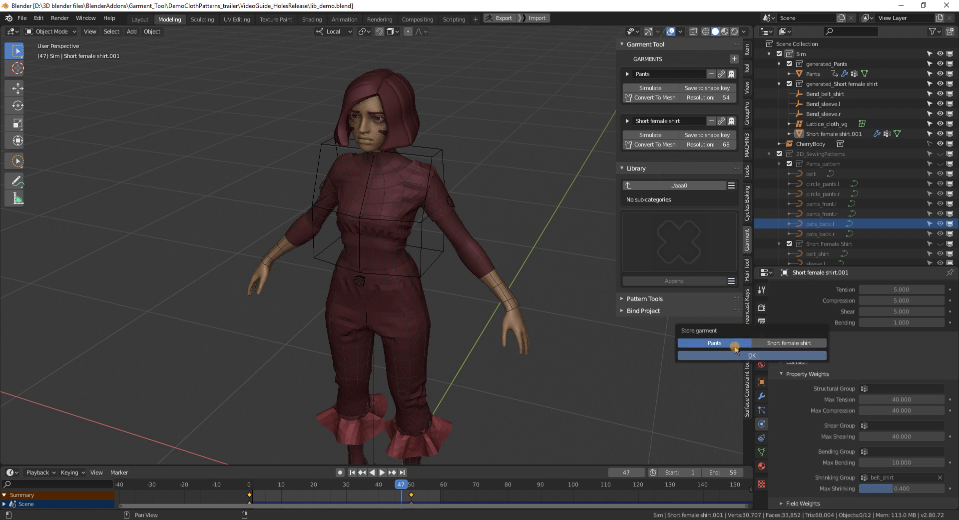
left_click(737, 354)
left_click_drag(284, 230, 499, 458)
key("Return")
scroll(427, 337, "down", 2)
middle_click_drag(428, 336, 454, 306)
left_click(731, 280)
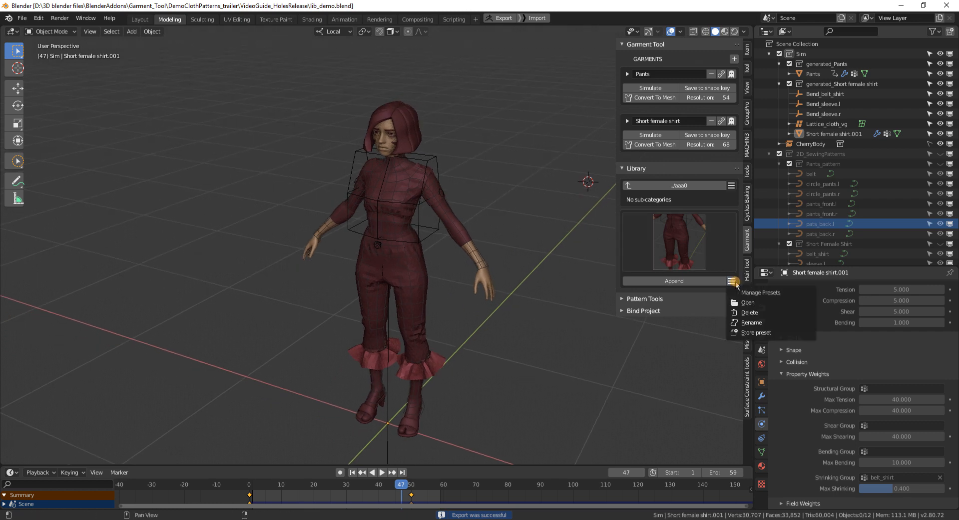
left_click(752, 332)
left_click(725, 358)
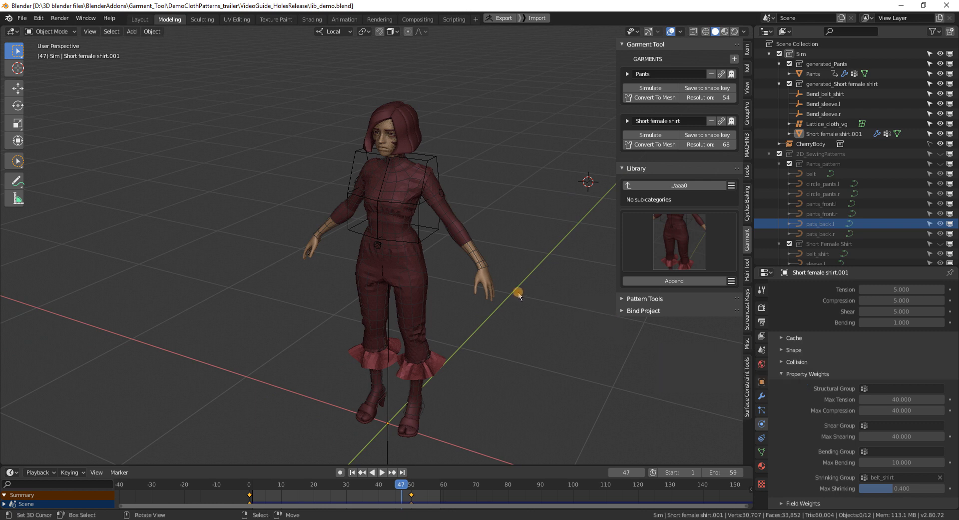
middle_click_drag(519, 294, 431, 226)
left_click(731, 280)
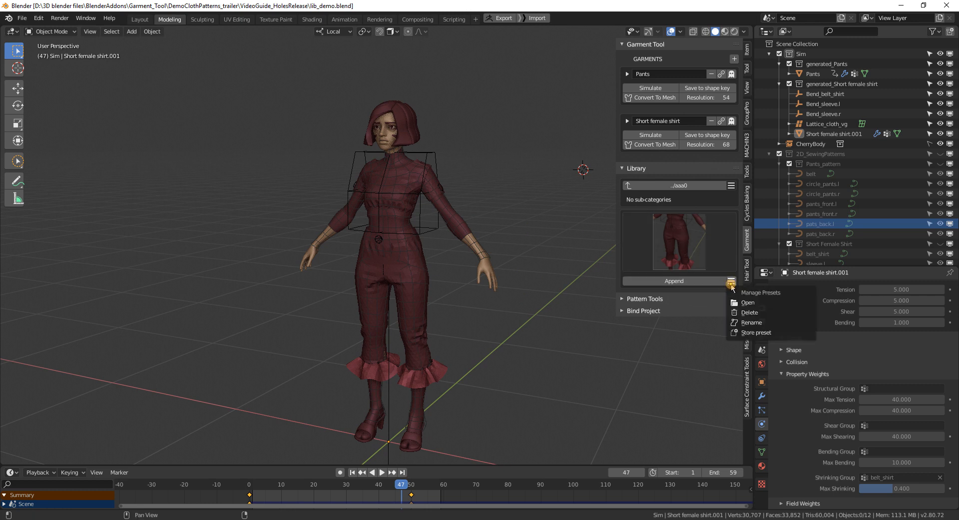
left_click(711, 236)
left_click(731, 185)
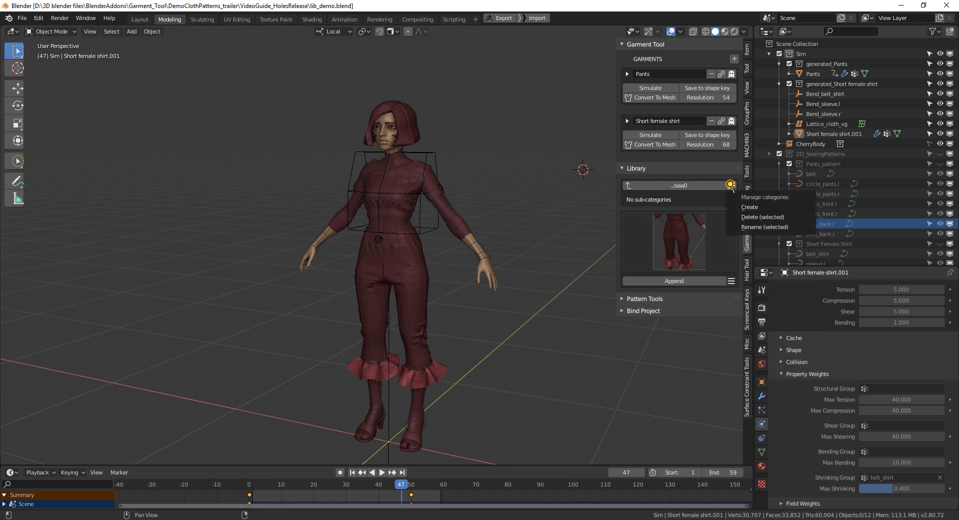
left_click(685, 236)
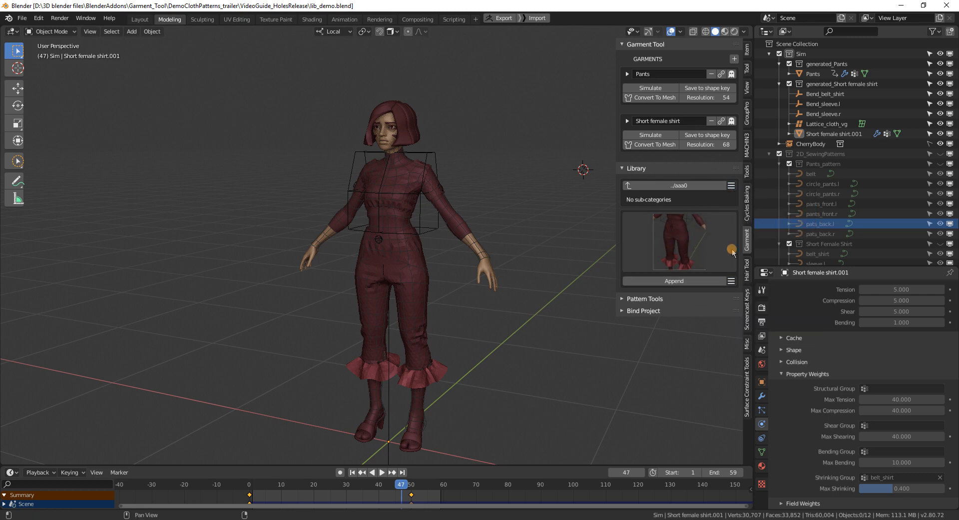
Rename the Pants preset in the aaa0 category to PantsS
left_click(732, 281)
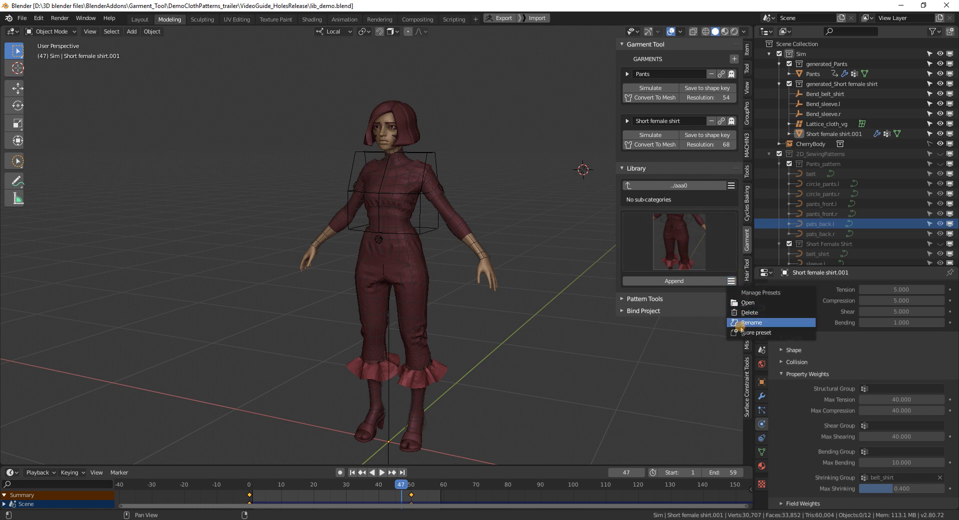
left_click(753, 302)
left_click(767, 323)
left_click(756, 345)
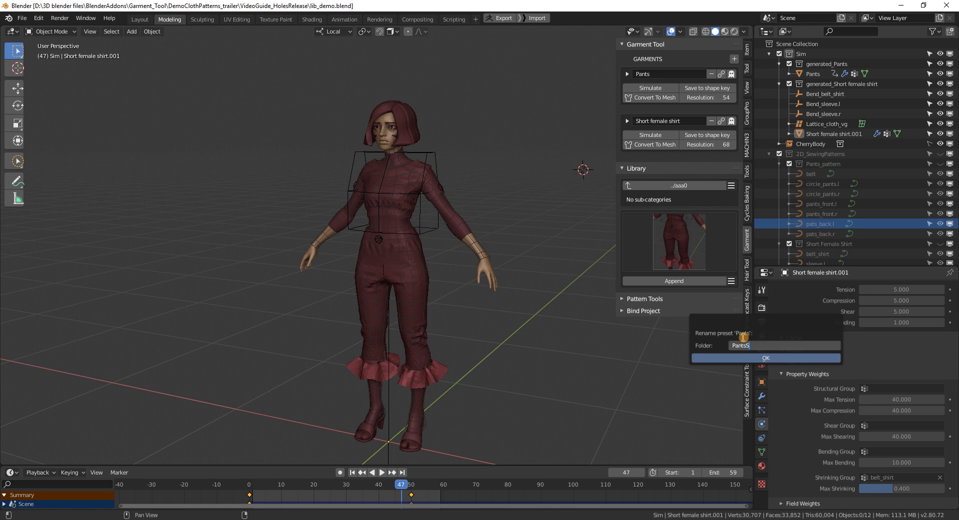
left_click(730, 358)
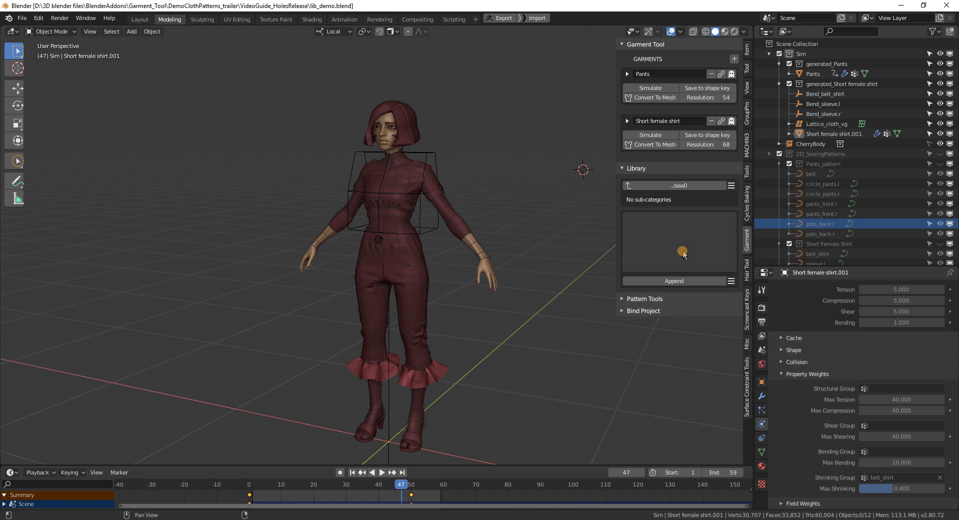
Pick the renamed pants preset in the aaa0 category and look over the preset management options
left_click(669, 245)
left_click(648, 330)
left_click(731, 281)
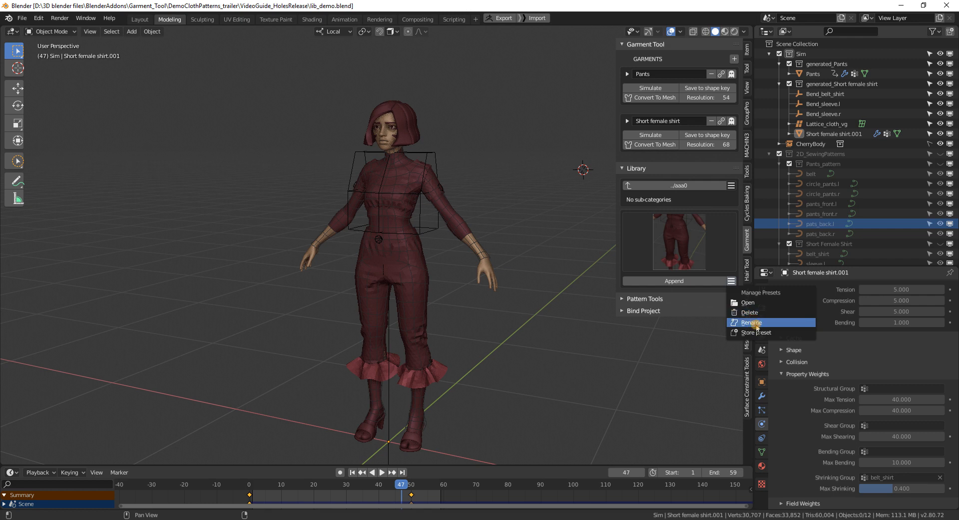
middle_click_drag(524, 243, 515, 251)
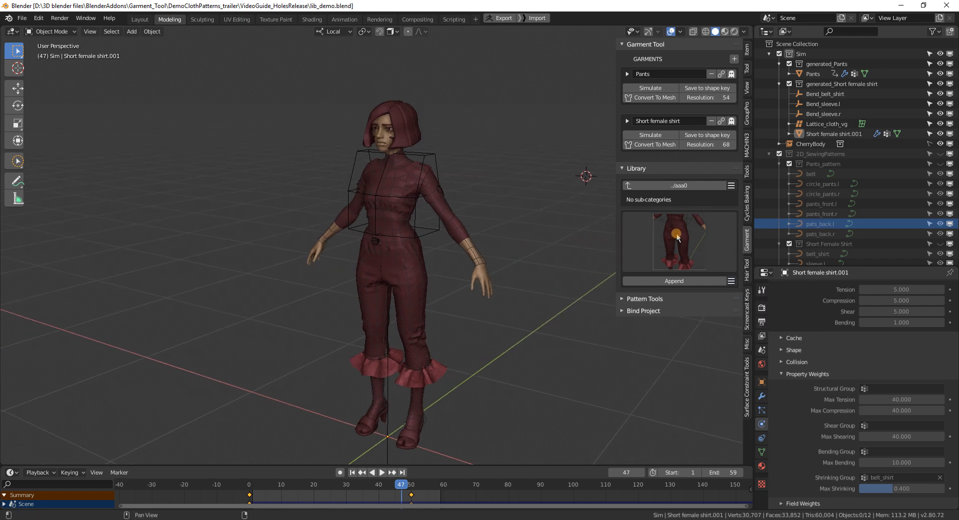
Return to the library root and create a new category named asdf
left_click(628, 185)
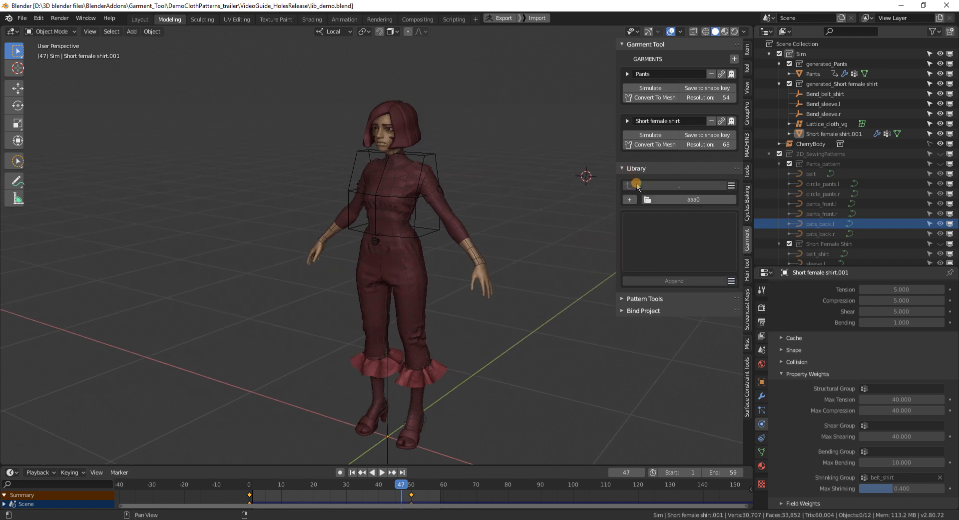
left_click(729, 187)
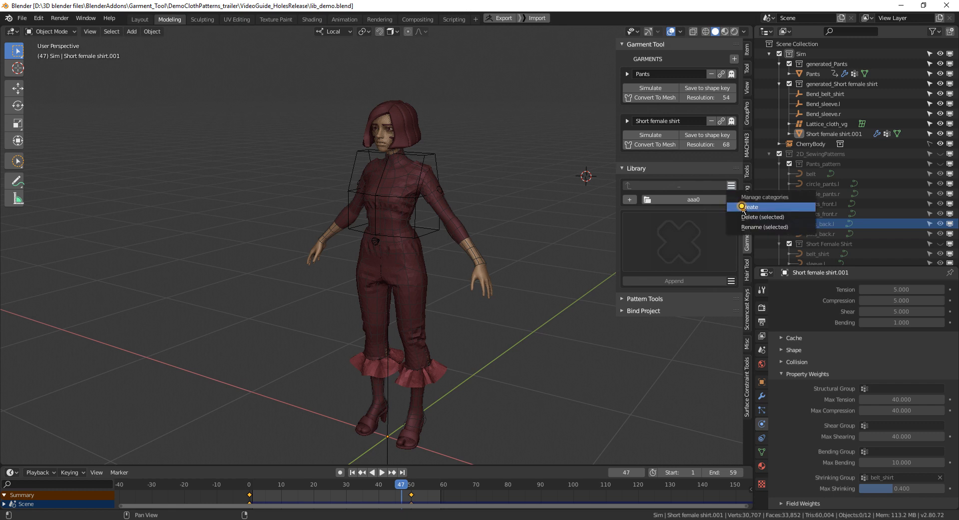
left_click(742, 202)
left_click(722, 231)
type("PantsSlim")
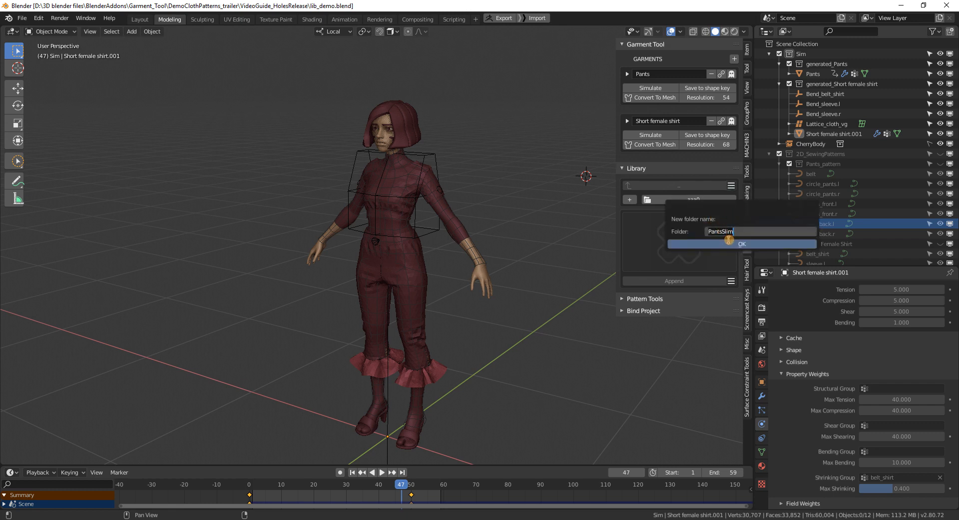
left_click(733, 243)
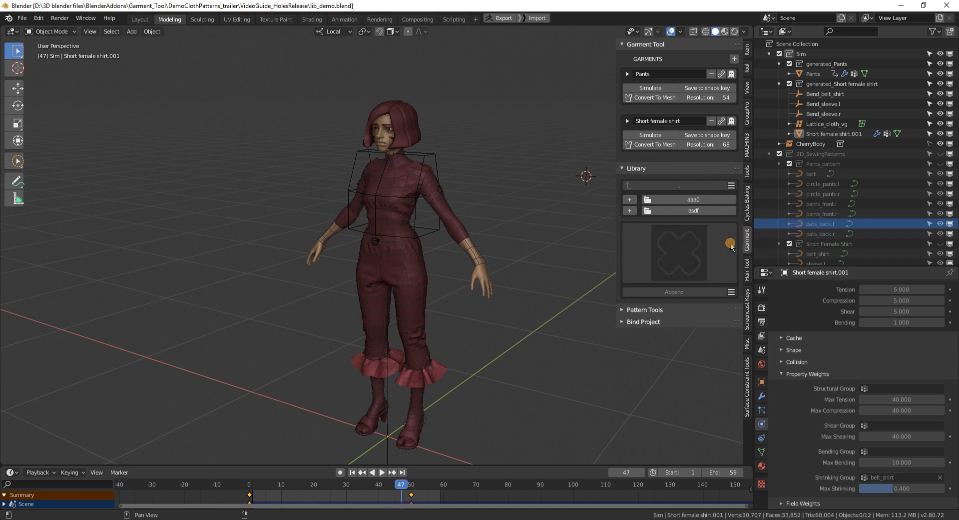
middle_click_drag(496, 235, 495, 232)
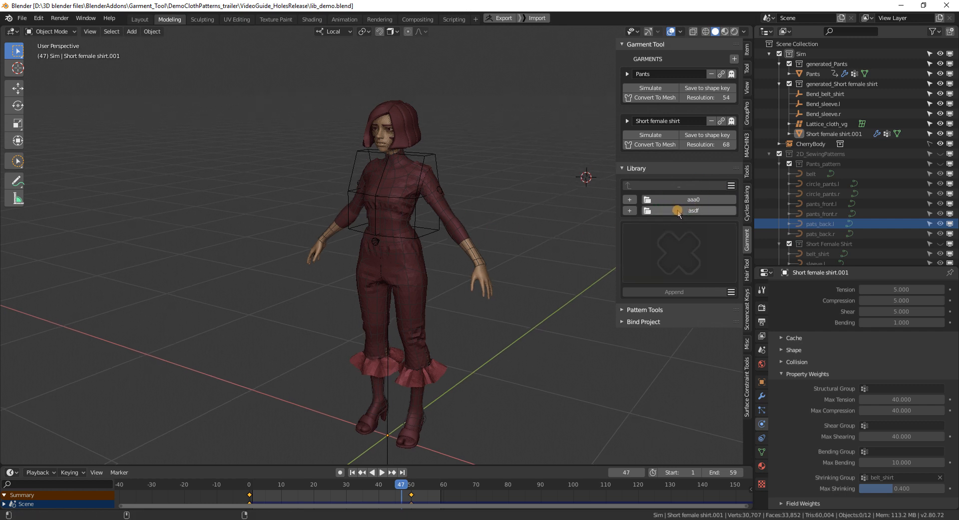
left_click(684, 211)
middle_click_drag(444, 267, 428, 281)
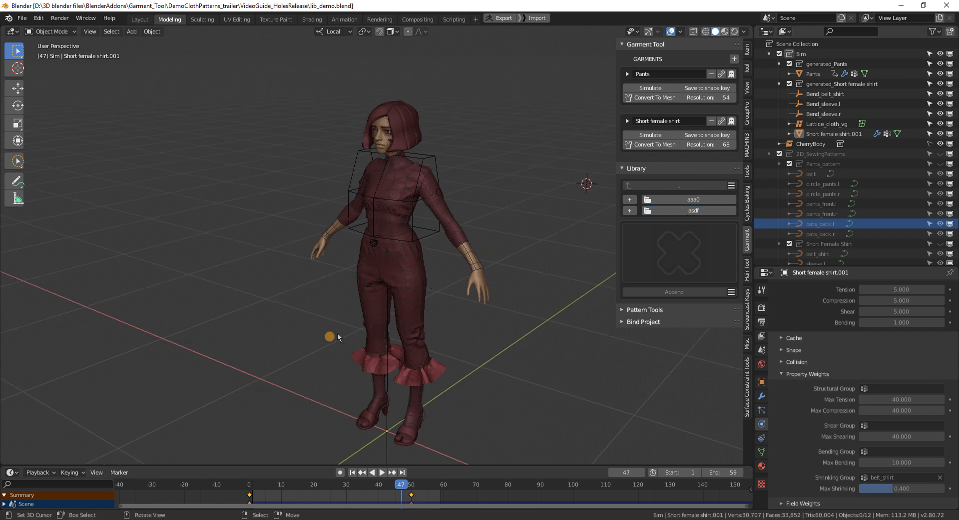
Switch to File Explorer, examine the aaa0 preset files and category folders in the VidTut library folder, and minimize the window
mouse_move(76, 515)
left_click(311, 492)
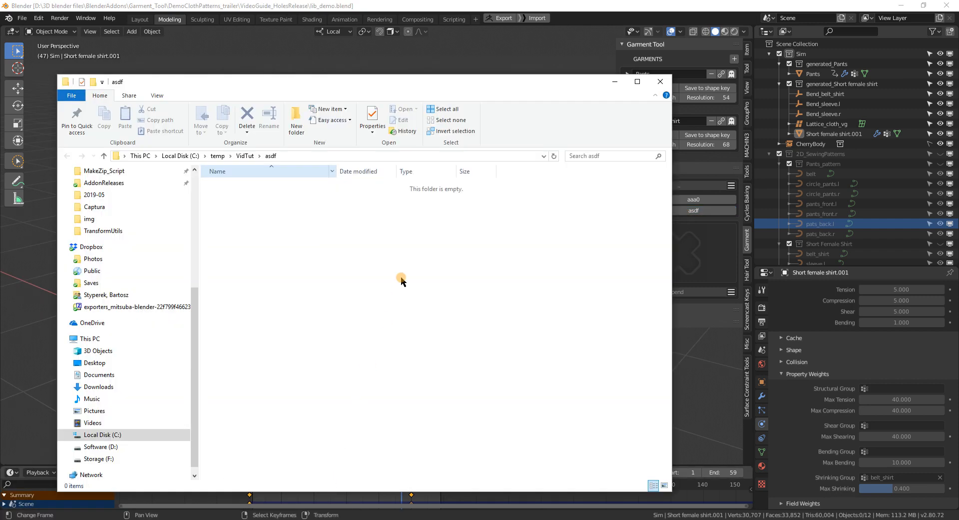
left_click(245, 155)
double_click(235, 183)
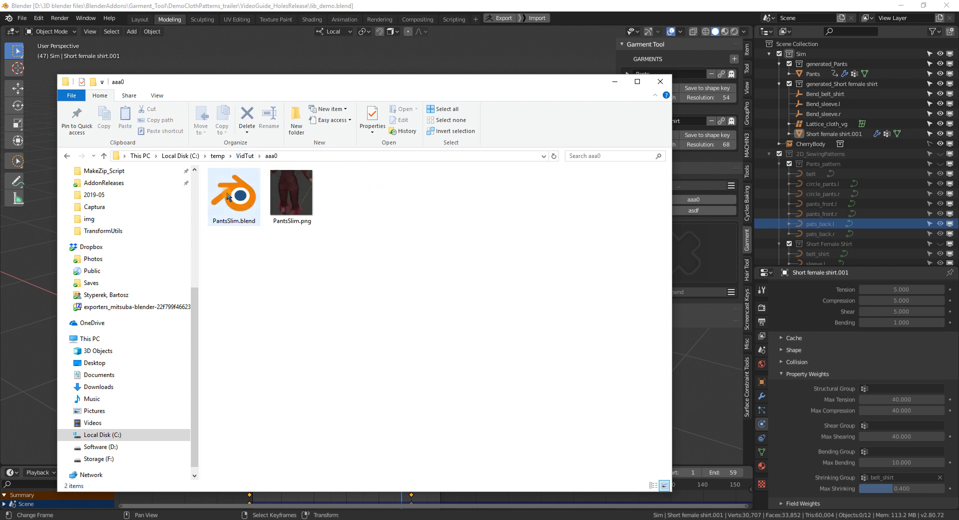
left_click_drag(331, 253, 253, 188)
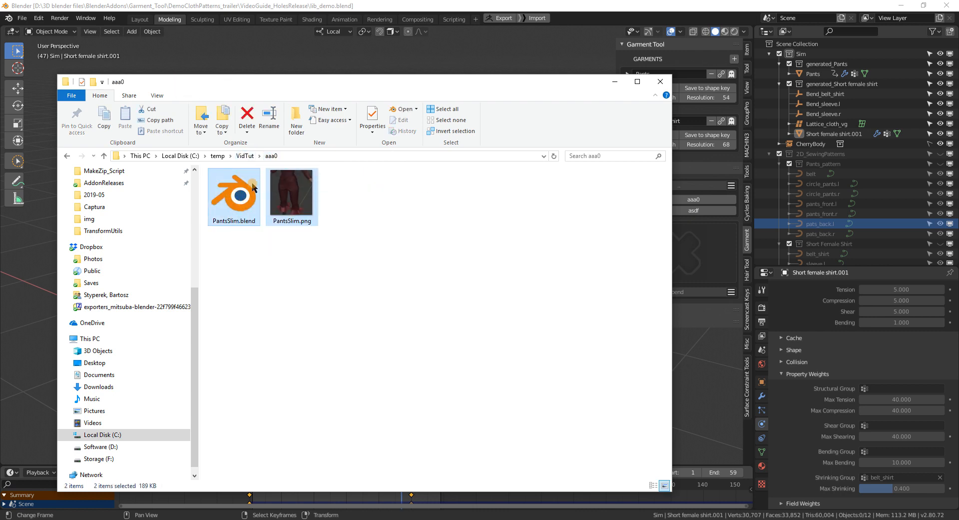
left_click(245, 156)
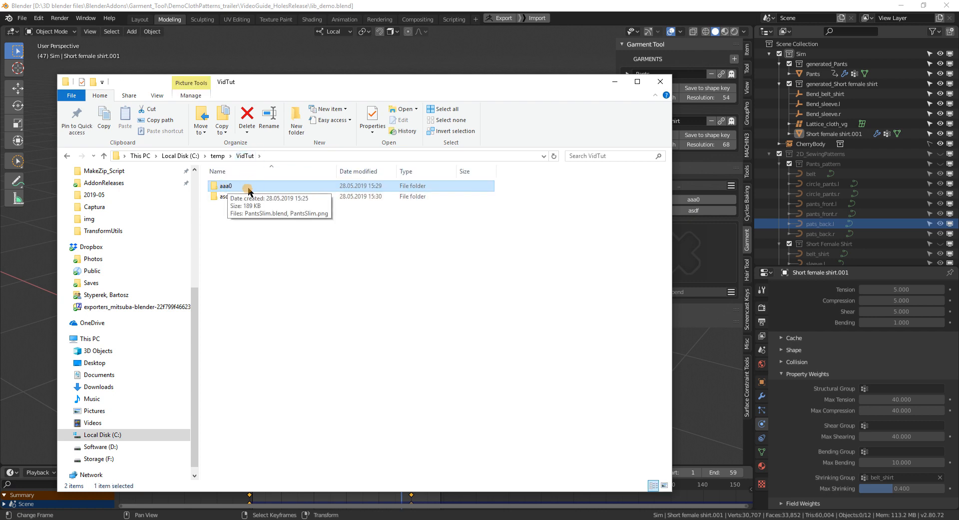
left_click(232, 223)
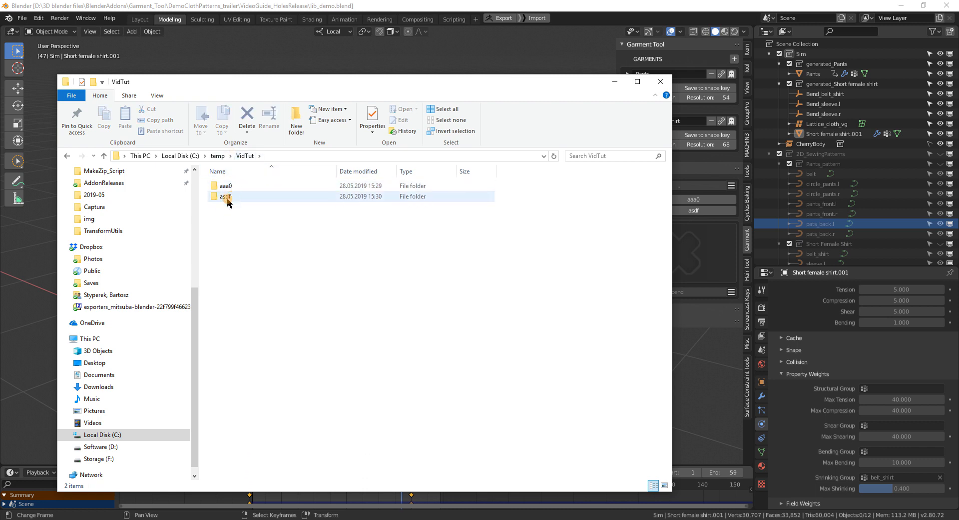
left_click(614, 82)
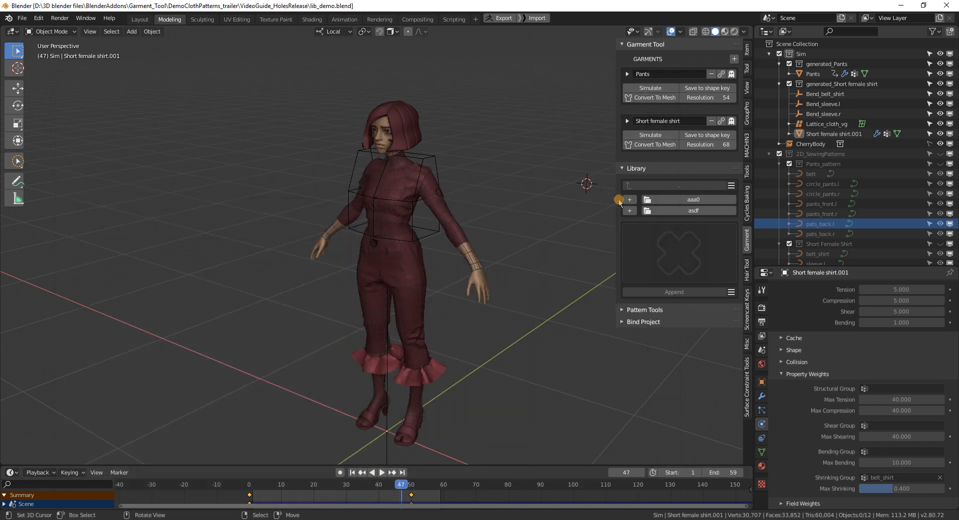
Look at the preset picker and category management options at the library root
left_click(650, 245)
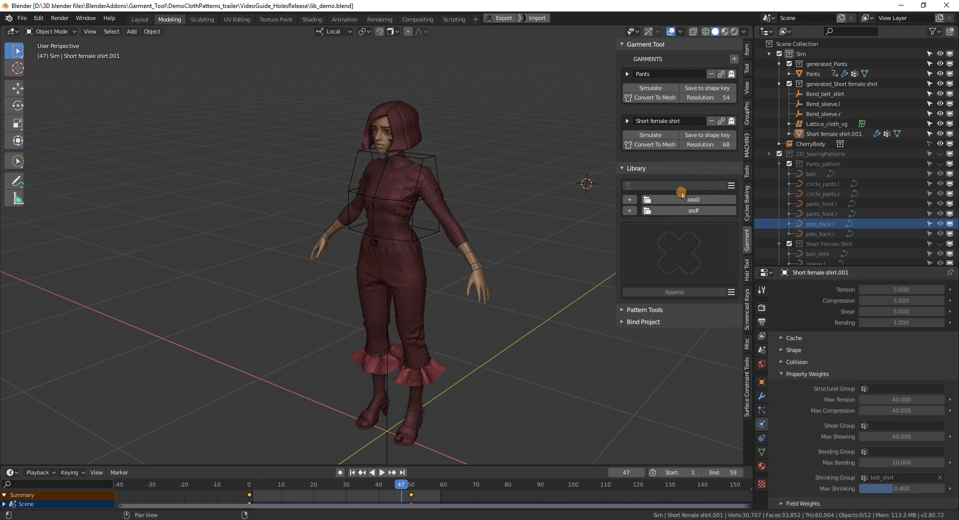
left_click(697, 243)
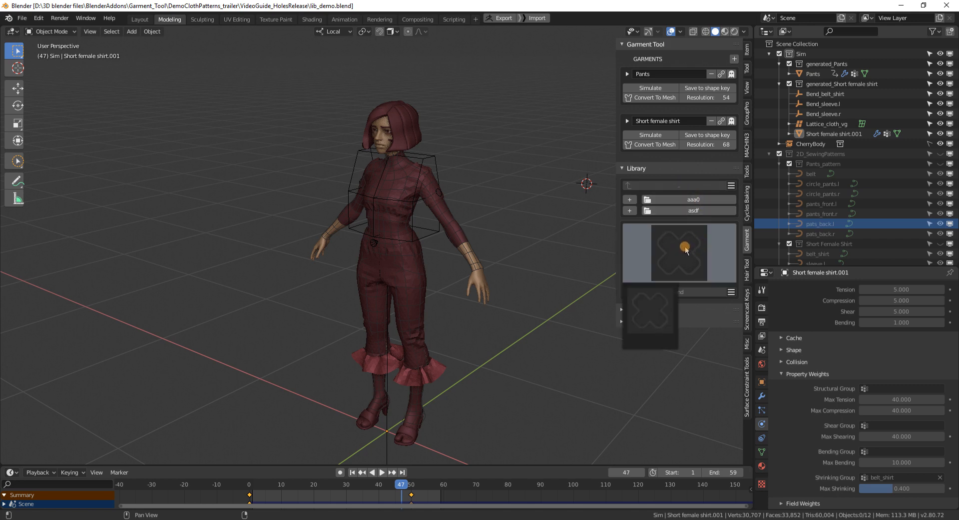
left_click(731, 186)
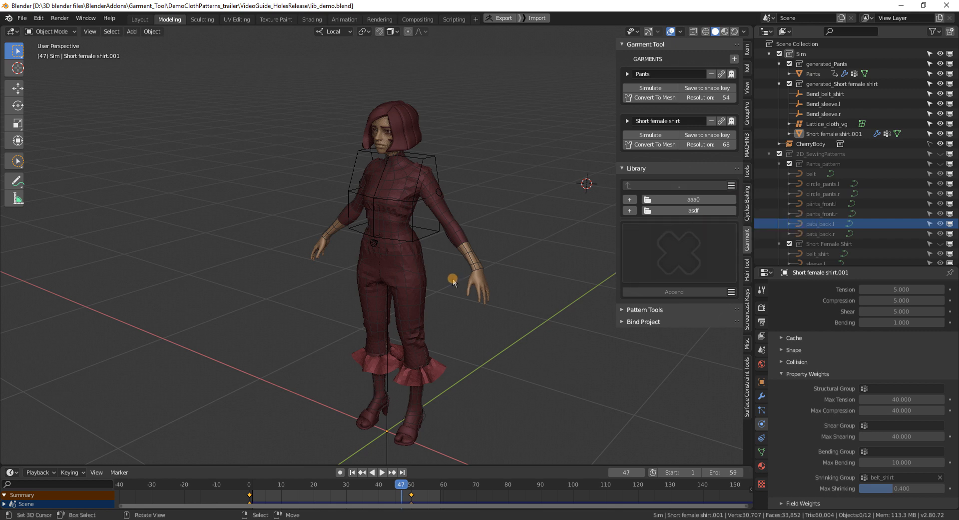
mouse_move(456, 281)
middle_mouse_down()
mouse_move(481, 272)
mouse_move(451, 283)
middle_mouse_up()
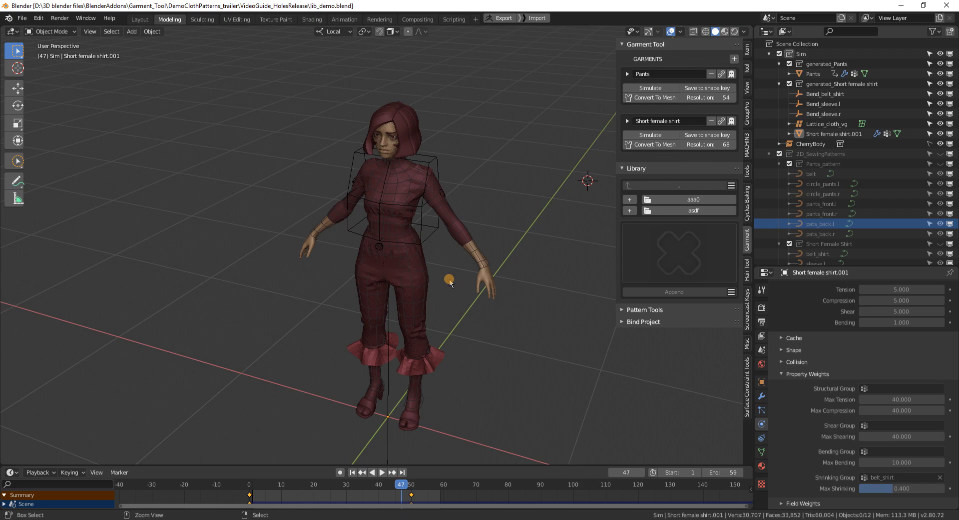